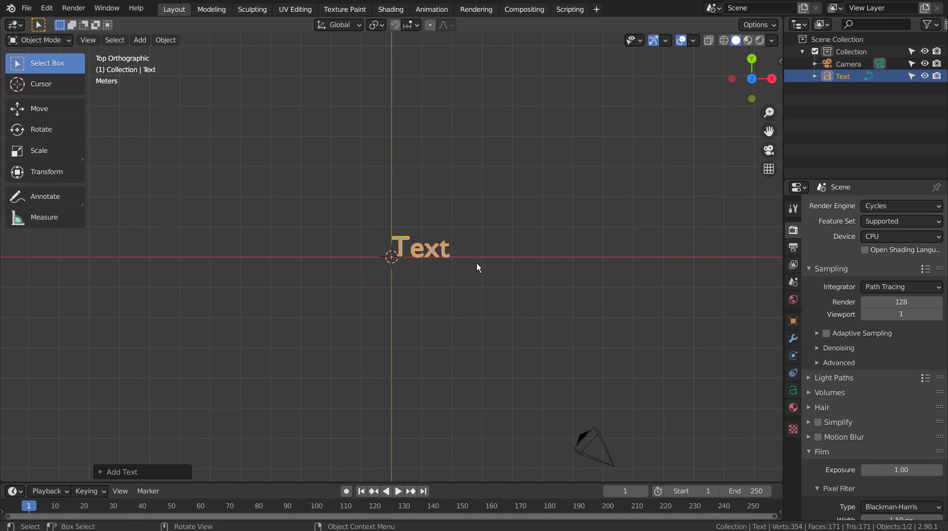
Replace the default wording of the text object with "Blender"
key("Tab")
key("BackSpace")
key("BackSpace")
key("BackSpace")
key("BackSpace")
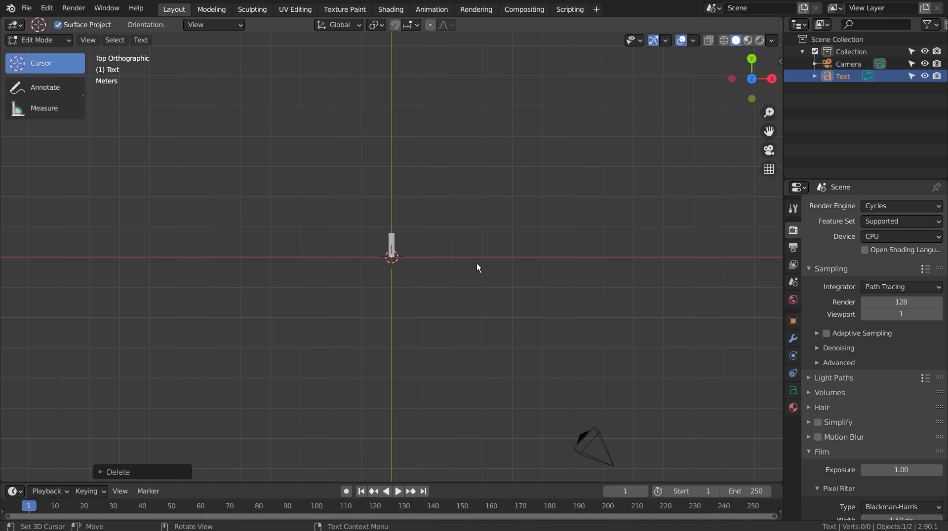
type("Blender")
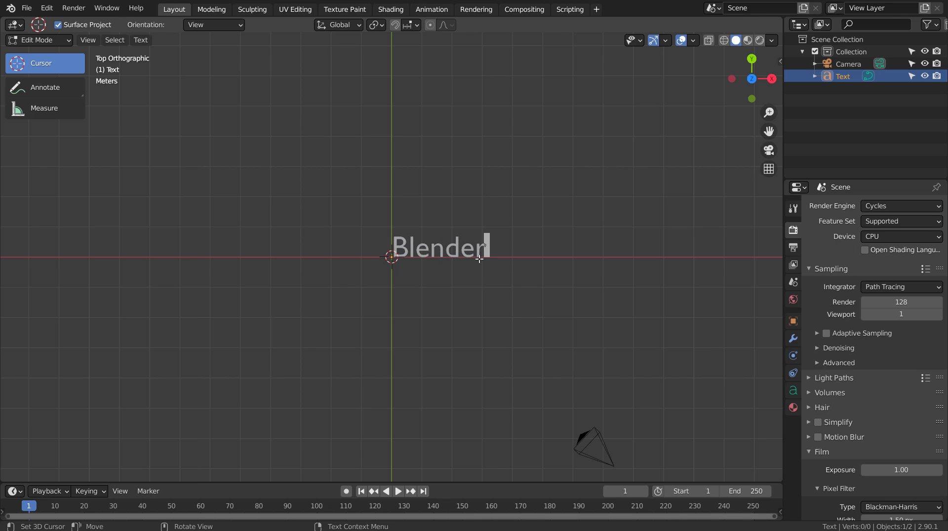
key("Tab")
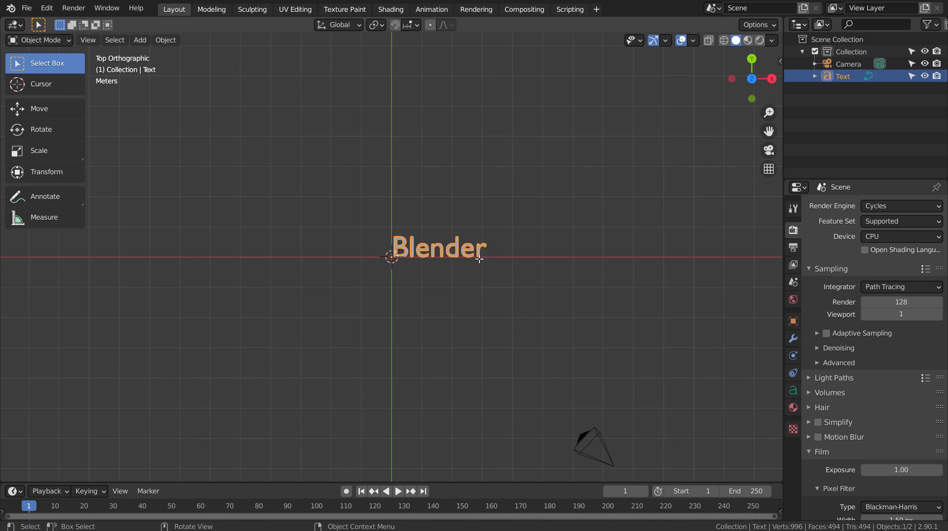
Enable the Screencast Keys display for the viewport
key("n")
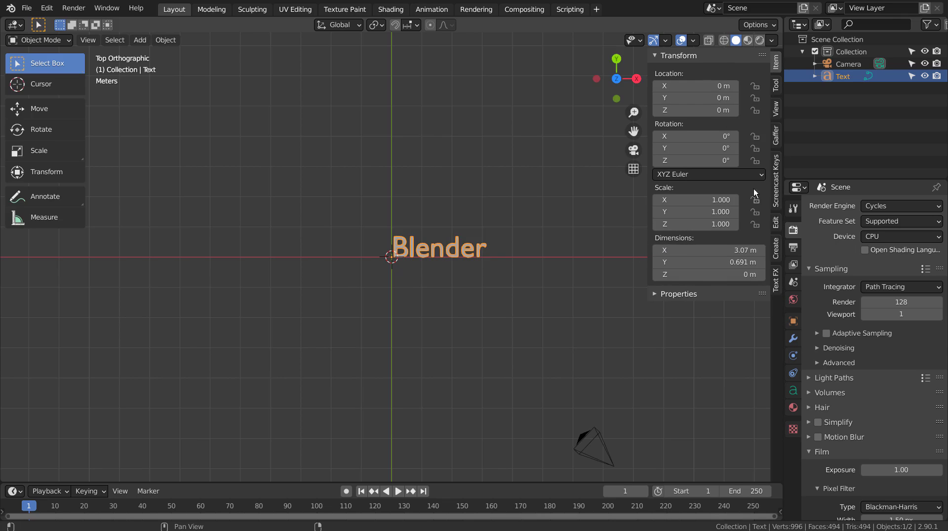
left_click(779, 169)
left_click(663, 56)
key("n")
Give the text thickness with a geometry extrude of 0.12 m
mouse_move(562, 306)
middle_mouse_down()
mouse_move(586, 283)
mouse_move(480, 349)
mouse_move(556, 307)
middle_mouse_up()
scroll(563, 284, "up", 7)
scroll(544, 332, "up", 3)
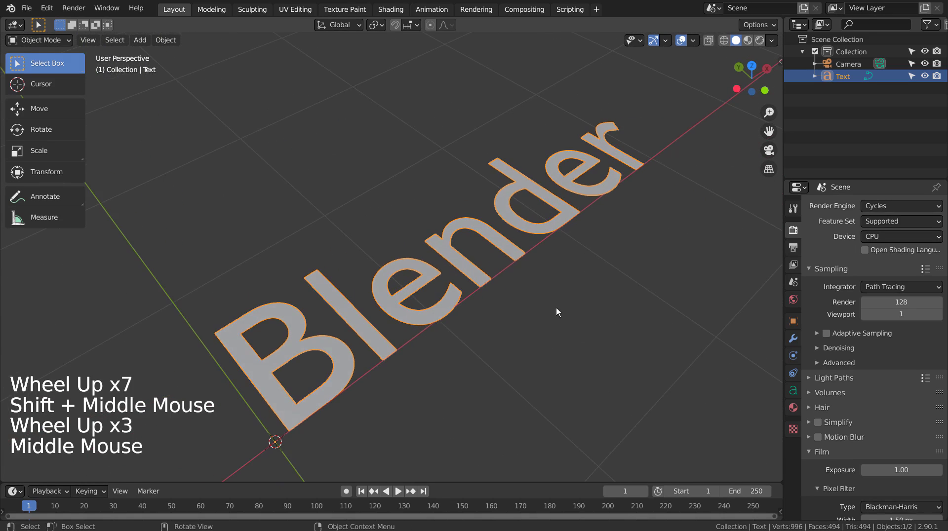
left_click(797, 394)
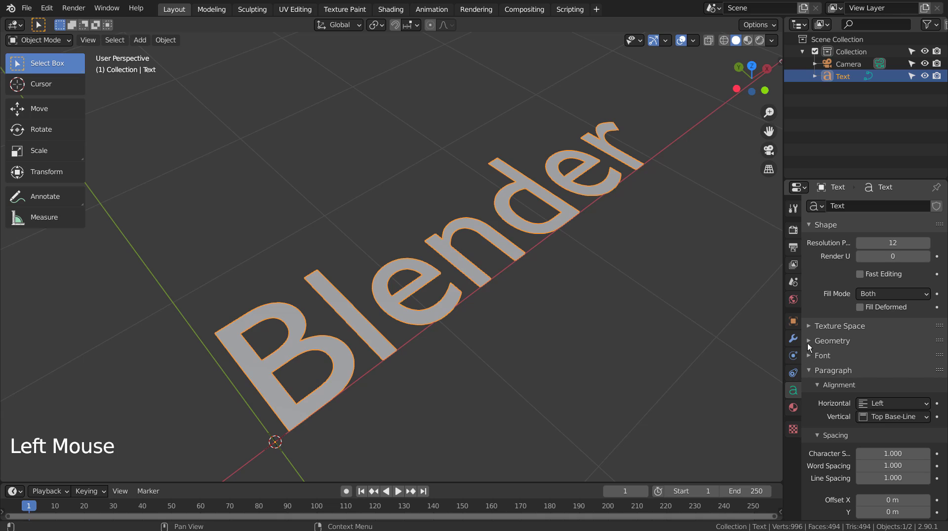
left_click(809, 341)
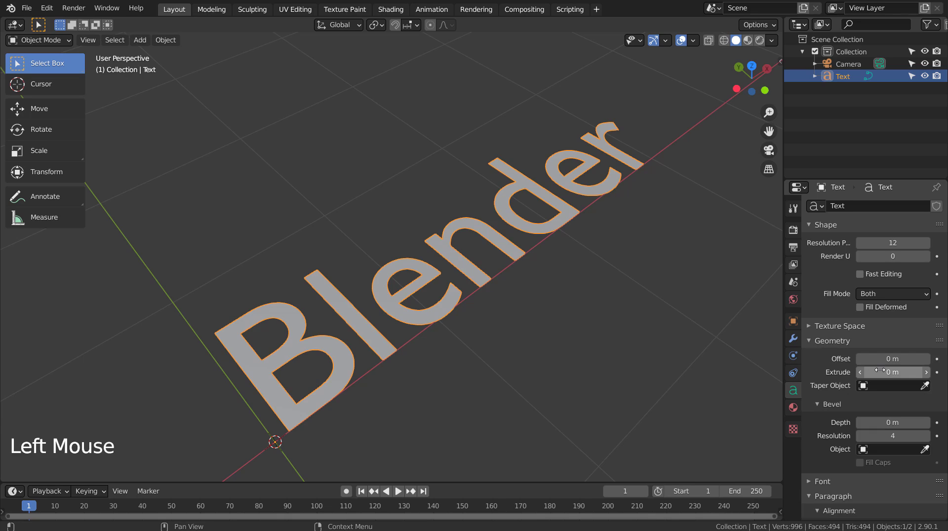
left_click_drag(892, 372, 923, 373)
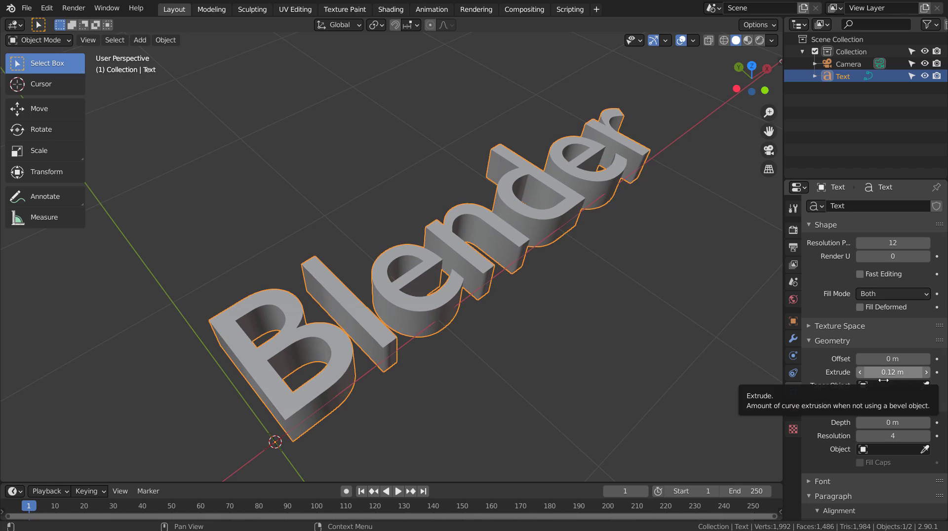
Set the text's bevel resolution to 0 and its bevel depth to 0.017 m
mouse_move(889, 423)
left_mouse_down()
mouse_move(906, 423)
mouse_move(886, 422)
left_mouse_up()
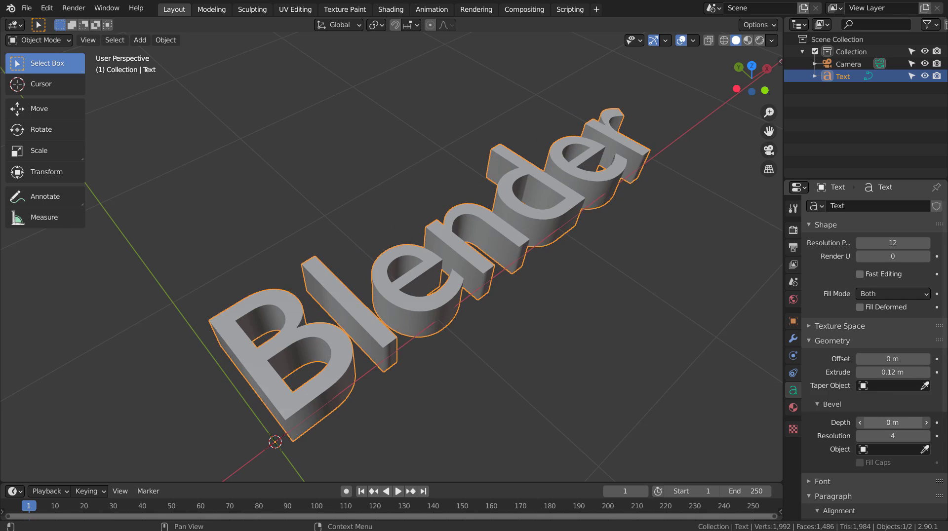
left_click(893, 436)
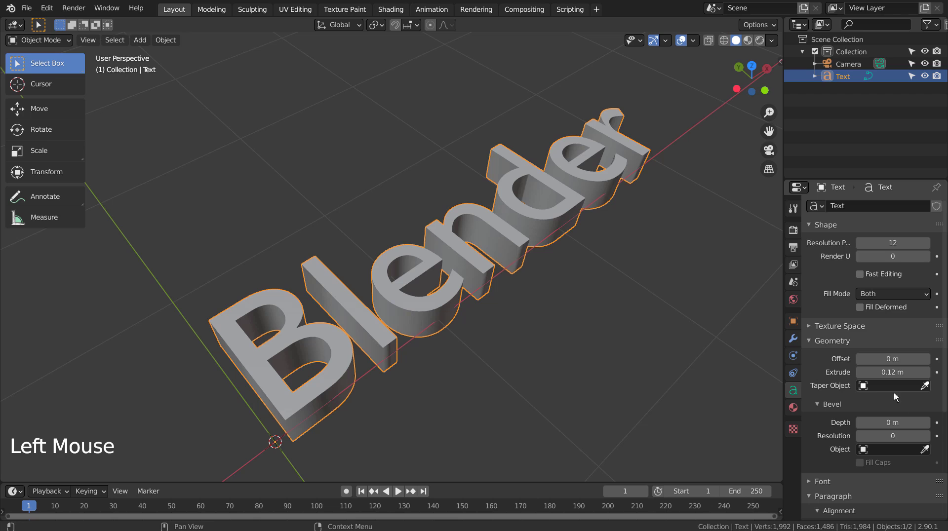
left_click_drag(893, 422, 902, 423, "shift")
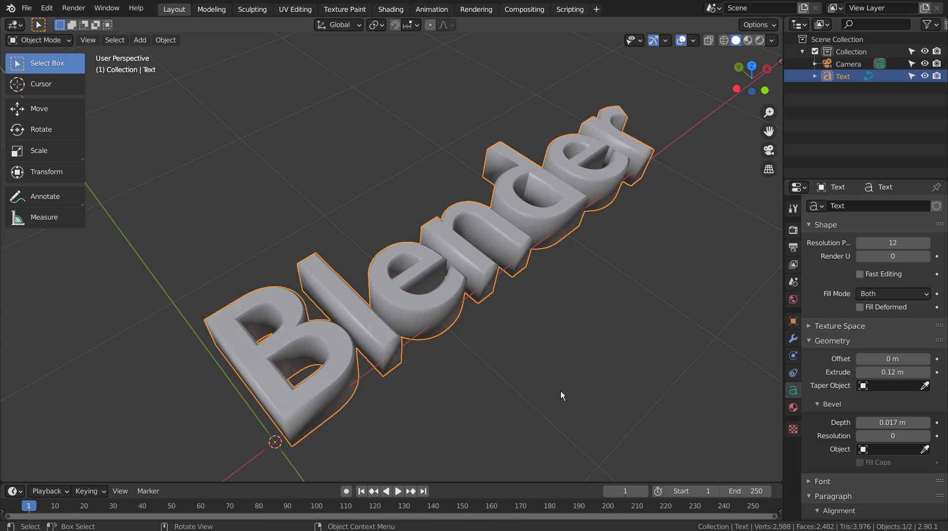
Try a different bevel resolution on the text and inspect its bevelled edges up close
scroll(561, 391, "up", 3)
middle_click_drag(510, 397, 522, 351)
scroll(487, 326, "up", 1)
scroll(504, 341, "up", 1)
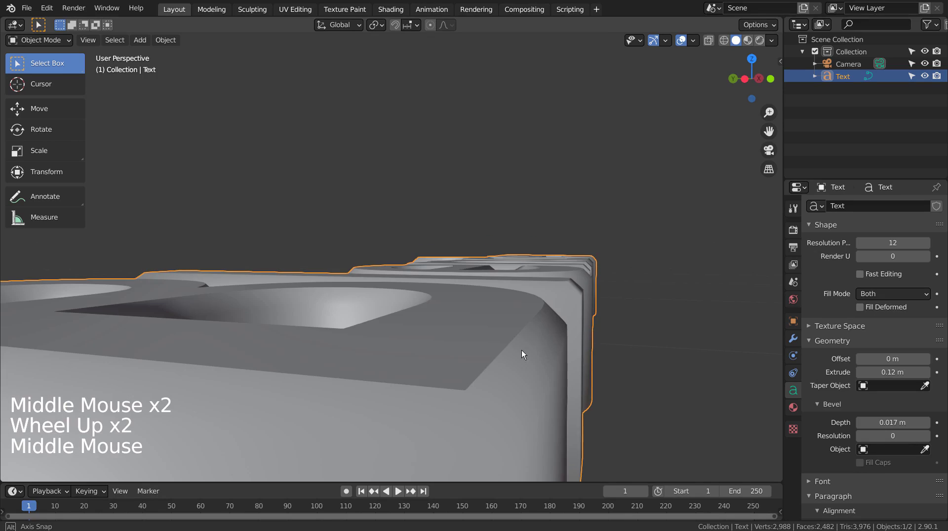
left_click(891, 436)
mouse_move(891, 435)
left_mouse_down()
mouse_move(904, 435)
mouse_move(882, 435)
left_mouse_up()
middle_click_drag(739, 323, 624, 351)
scroll(683, 360, "down", 3)
scroll(625, 367, "down", 3)
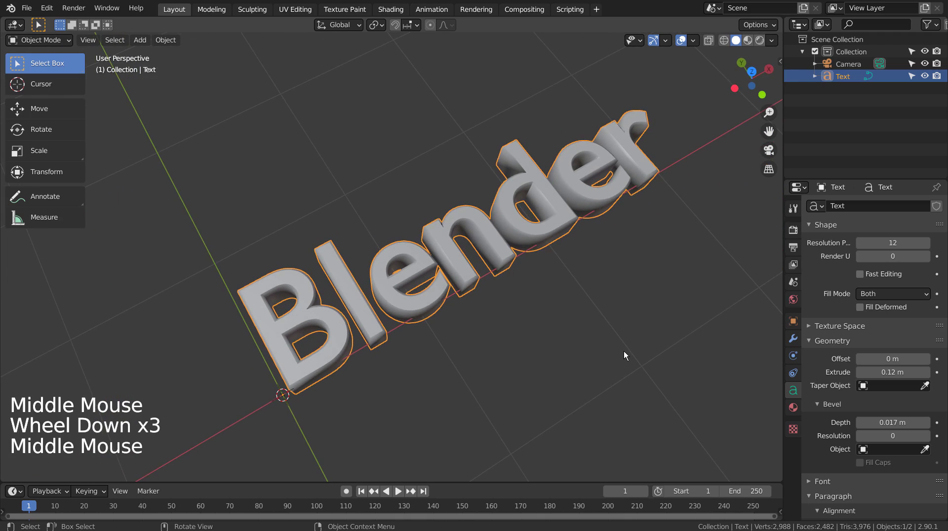
Load Magnolia Script.otf from C:\Windows\Fonts as the regular font of the text
left_click(623, 351)
left_click(494, 233)
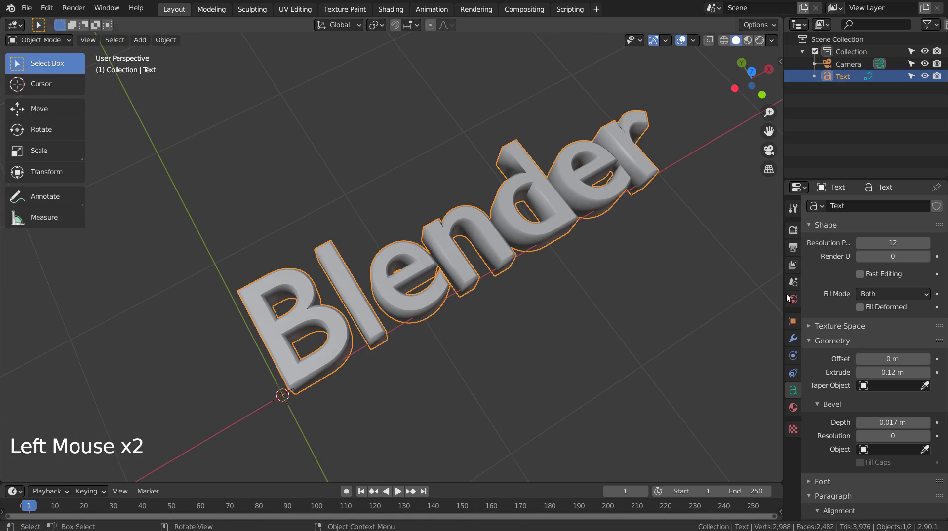
scroll(881, 329, "up", 3)
scroll(881, 329, "down", 4)
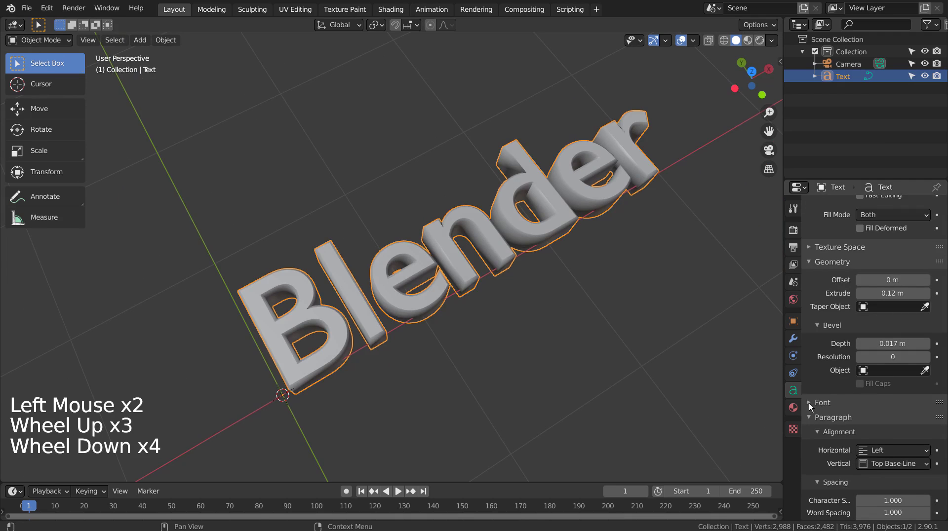
left_click(813, 403)
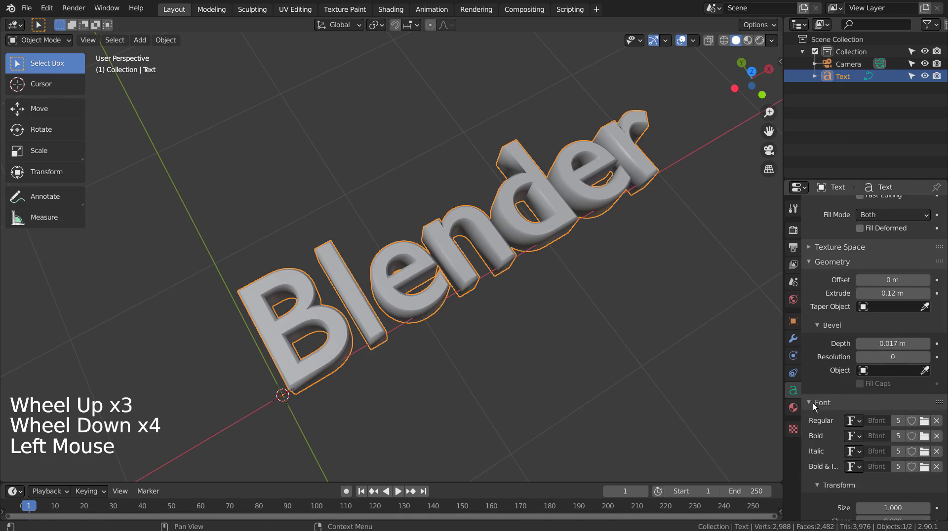
left_click(925, 421)
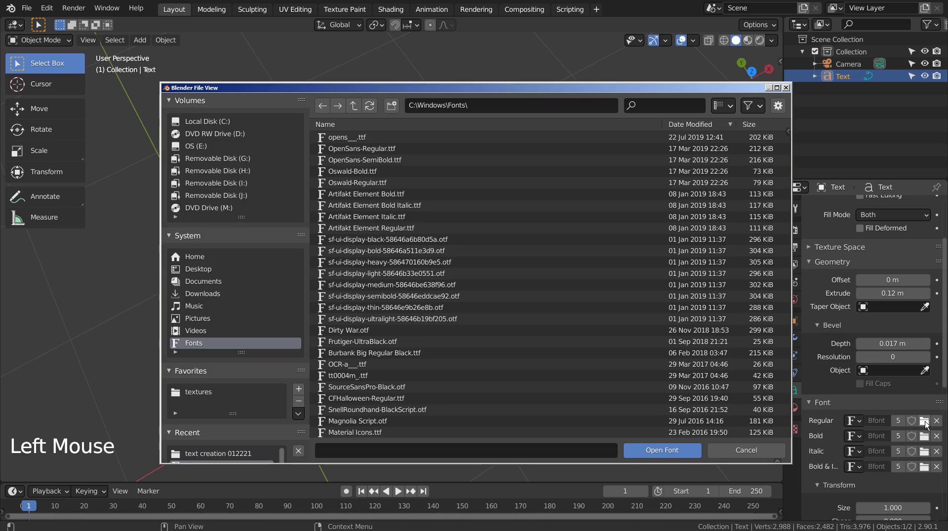
left_click(375, 421)
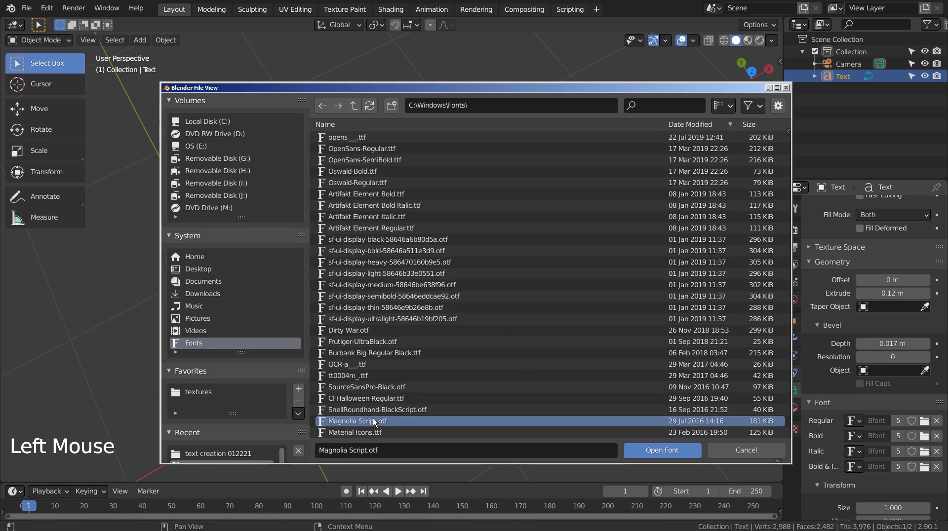
left_click(657, 450)
left_click(500, 327)
middle_click_drag(499, 328, 568, 282)
scroll(522, 294, "up", 2)
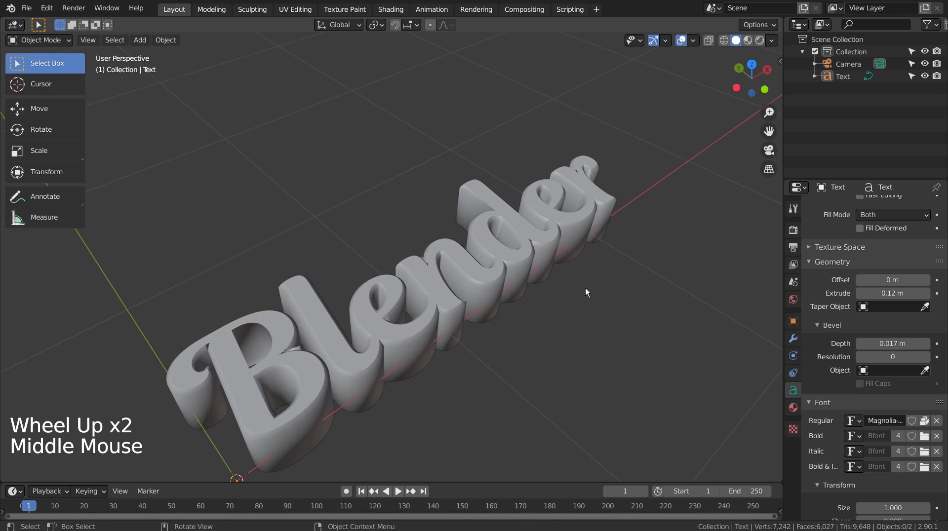
Try shearing the text's font and undo the change
scroll(874, 382, "down", 8)
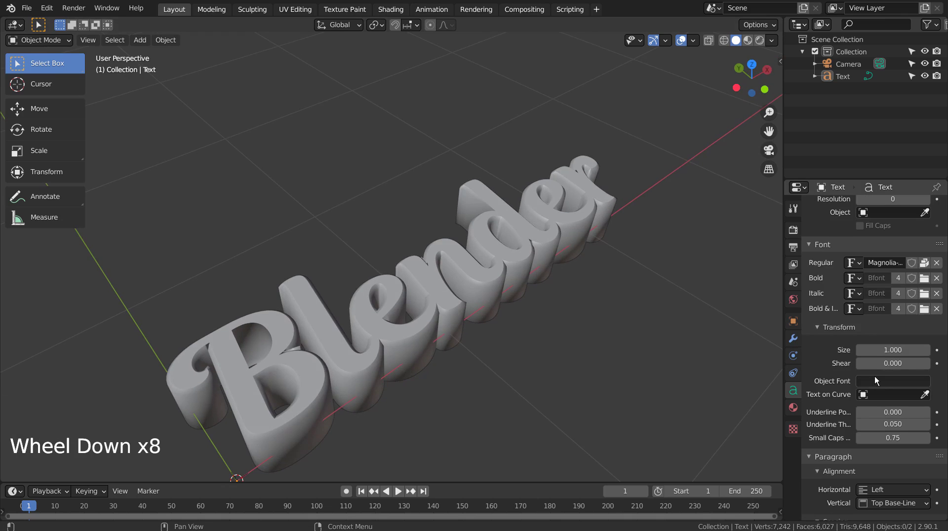
scroll(875, 378, "down", 4)
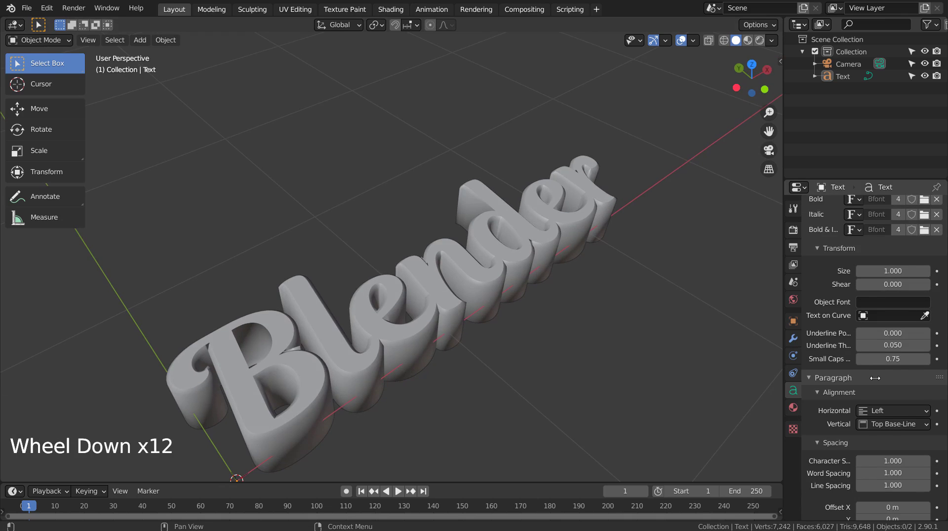
scroll(875, 378, "down", 4)
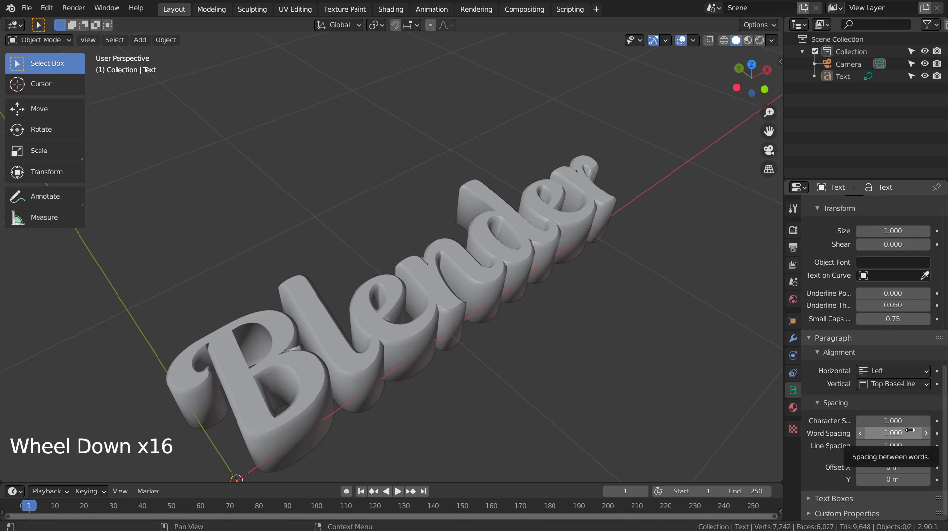
left_click_drag(888, 244, 698, 244)
key("ctrl+z")
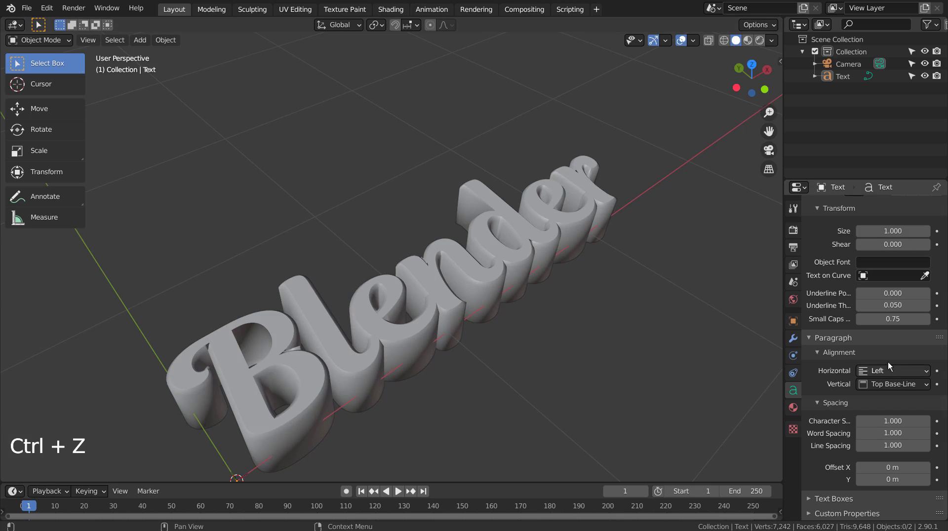
Try a character spacing of 1.900 on the text and undo it
mouse_move(893, 418)
left_mouse_down()
mouse_move(946, 418)
mouse_move(884, 418)
mouse_move(933, 418)
mouse_move(901, 418)
left_mouse_up()
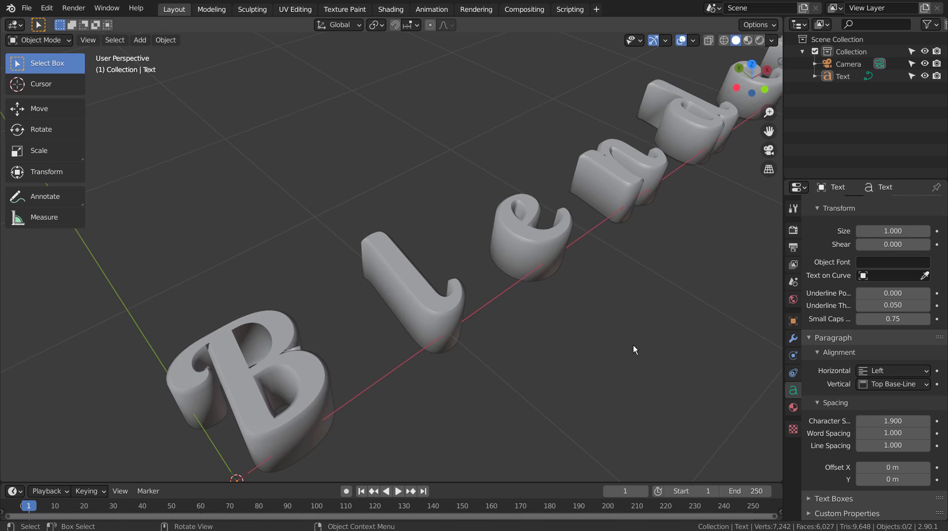
key("ctrl+z")
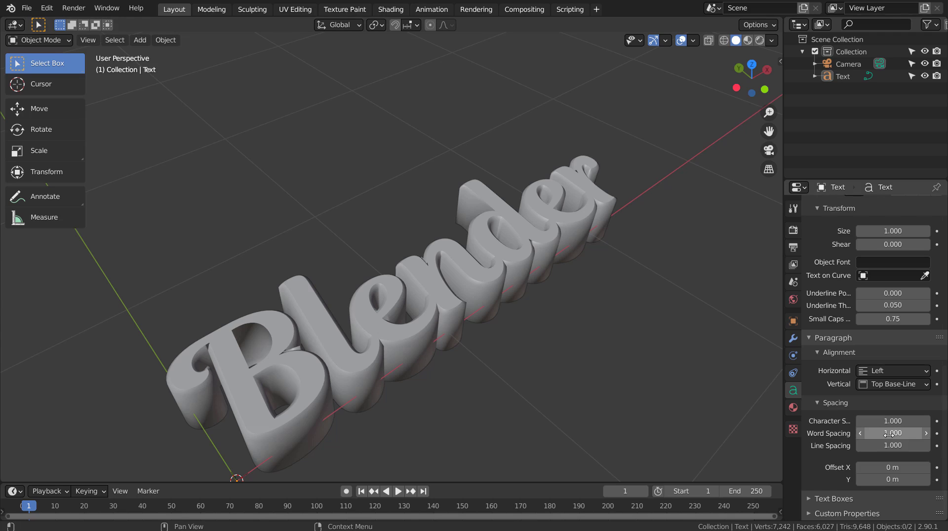
scroll(816, 341, "up", 8)
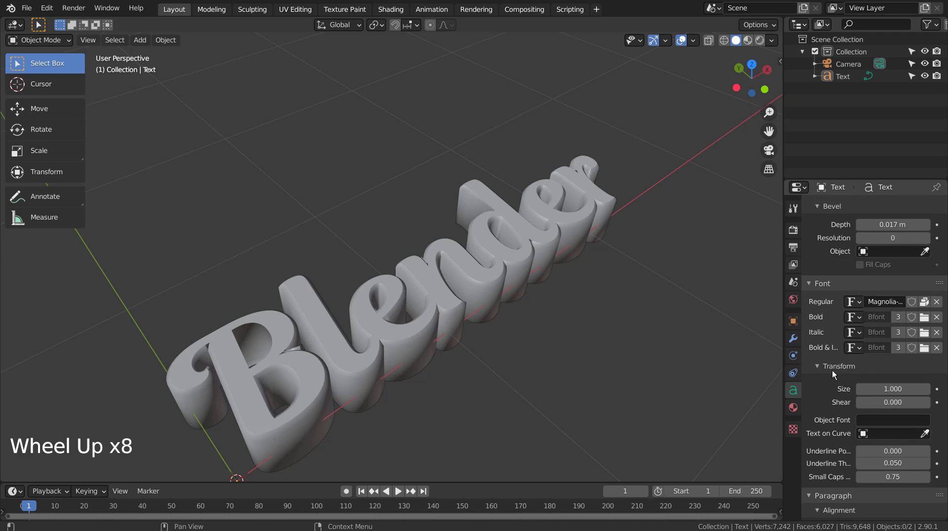
Add a Point curve object at the origin beside the text
middle_click_drag(502, 364, 484, 389)
scroll(482, 351, "down", 8)
left_click(481, 343)
key("shift+a")
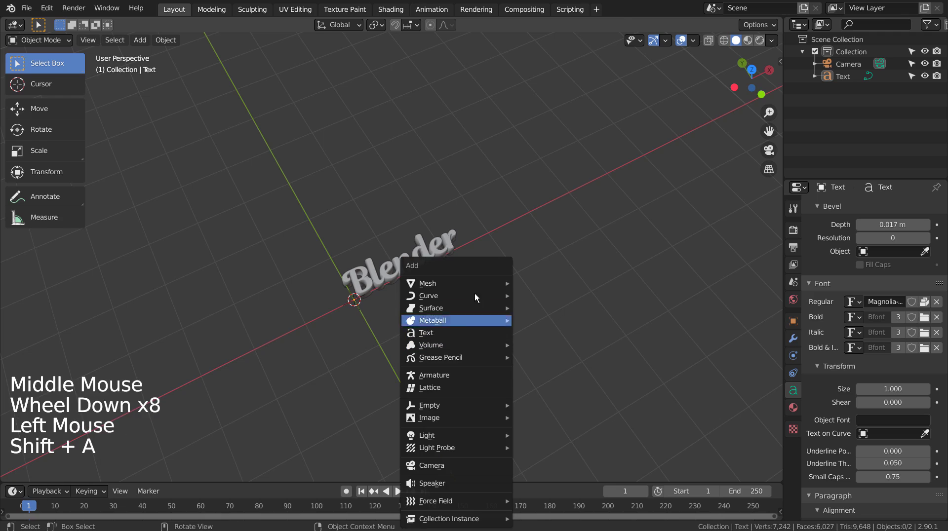
mouse_move(475, 295)
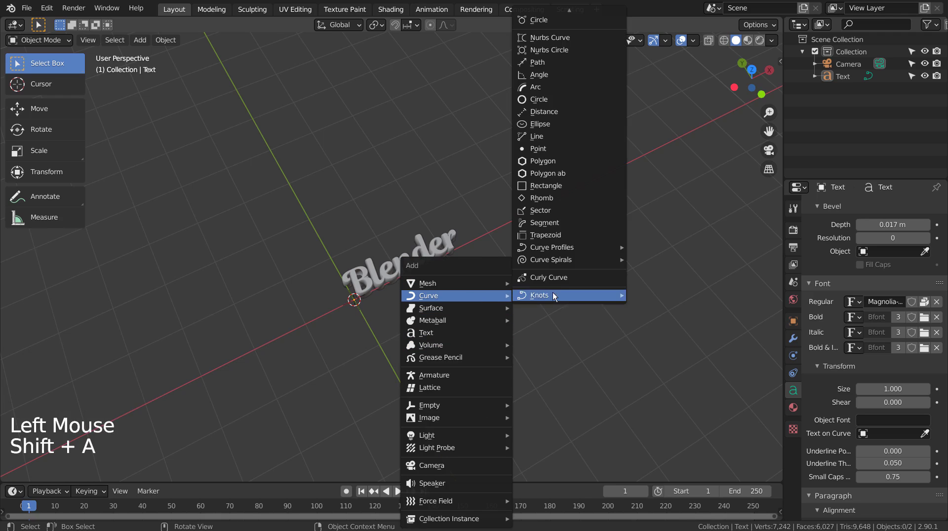
left_click(552, 148)
Extrude the curve point three times in top view, forming a zigzag line that rises, falls and rises again across the text
key("KP_7")
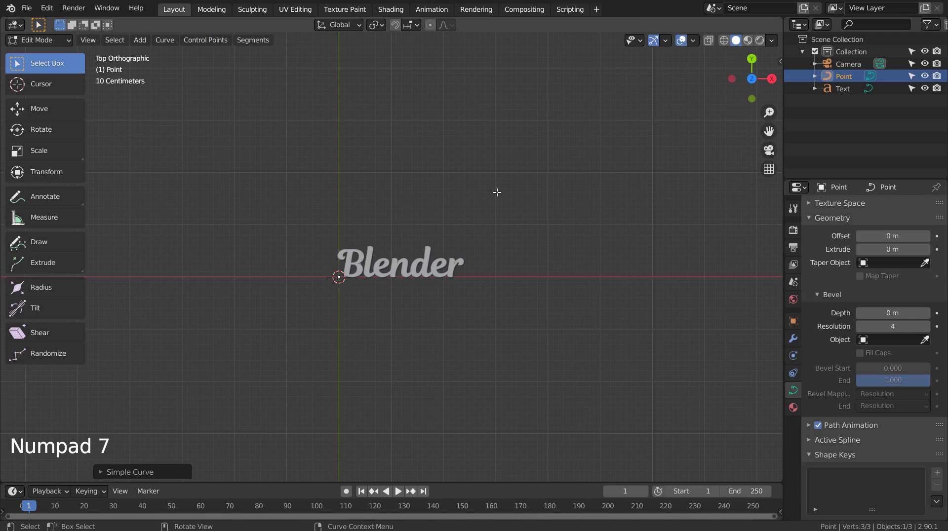
scroll(341, 303, "up", 3)
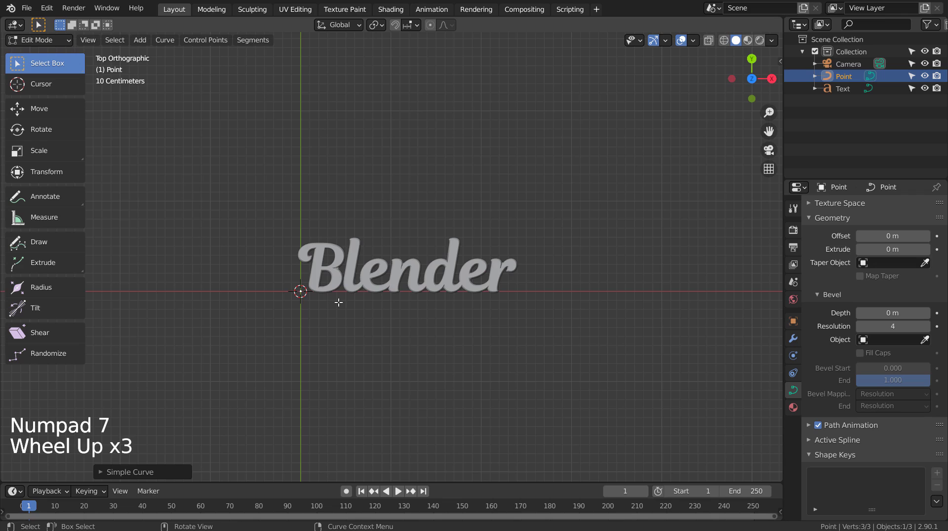
key("Tab")
key("e")
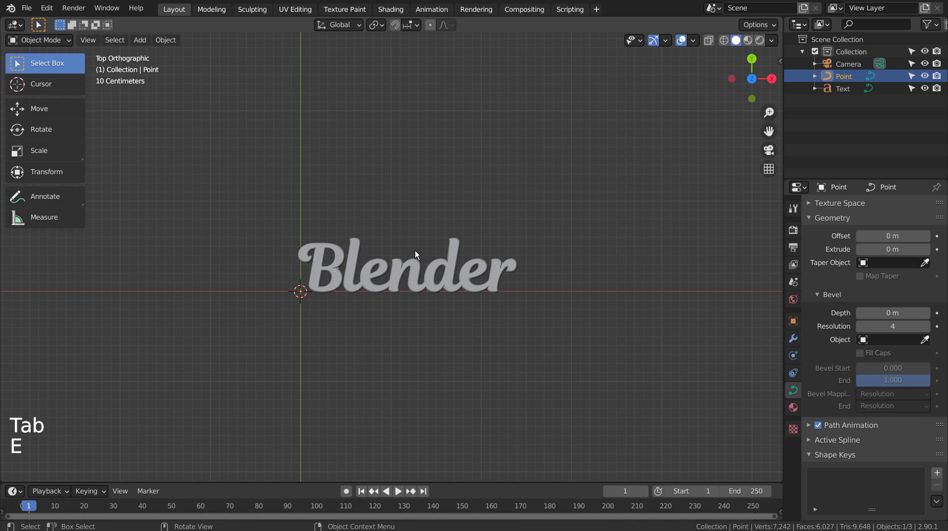
key("Tab")
key("e")
left_click(514, 196)
key("e")
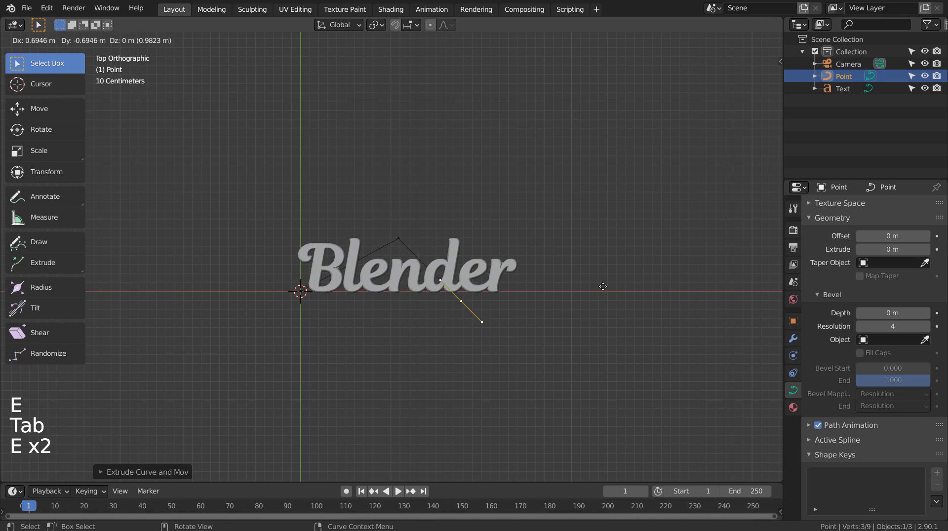
left_click(627, 294)
key("e")
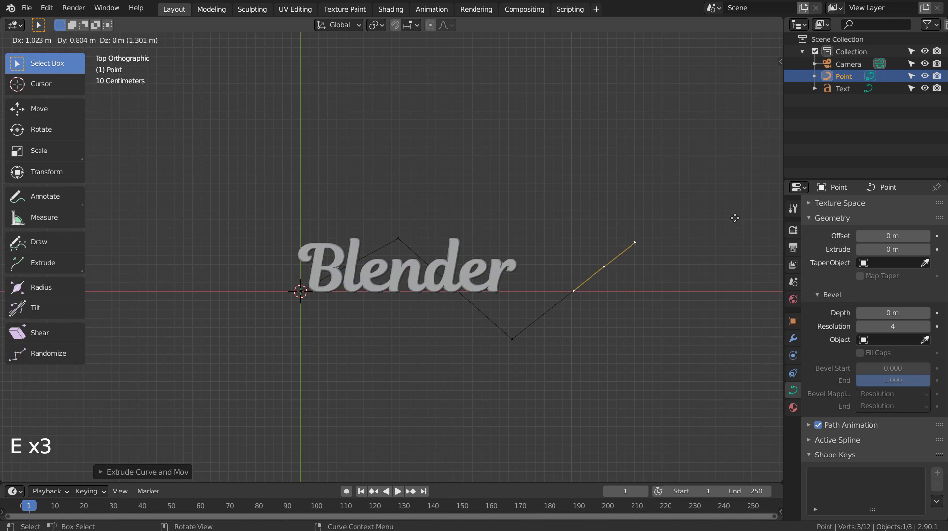
left_click(735, 217)
Smooth the zigzag into a flowing wave by changing the handle type of all its control points, and leave Edit Mode
key("a")
key("v")
left_click(671, 300)
key("Tab")
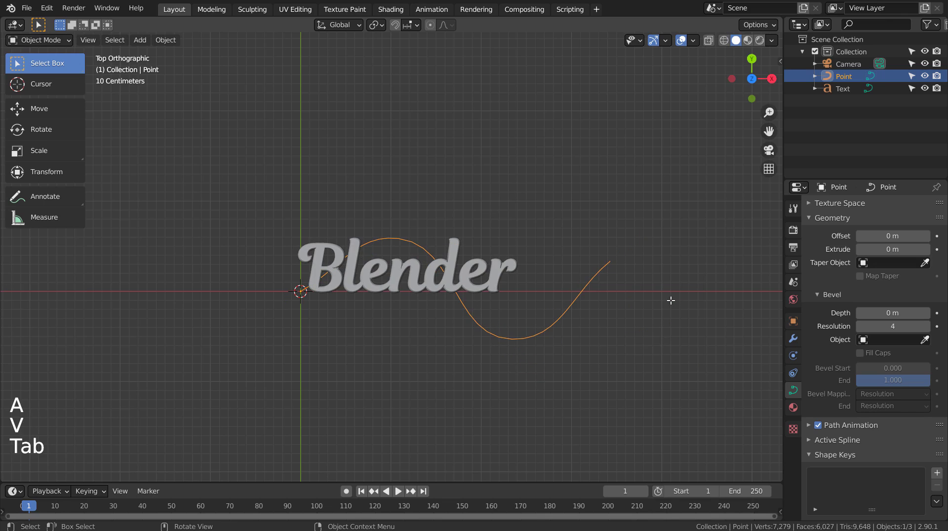
Make the "Blender" text follow the wavy curve by assigning Point as its Text on Curve object
left_click(493, 271)
left_click(863, 435)
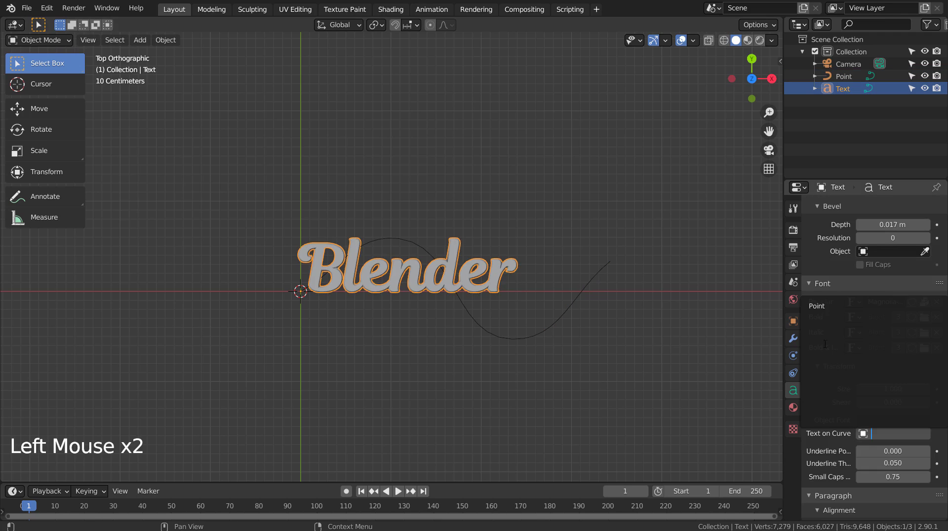
left_click(827, 305)
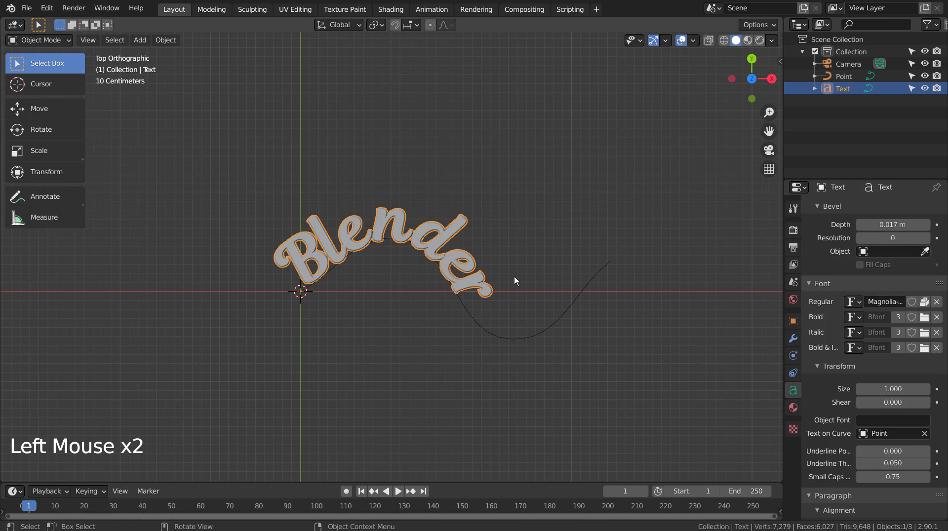
Scale up the wavy curve uniformly so the text letters sit along a gentler, wider bend
left_click(591, 280)
key("s")
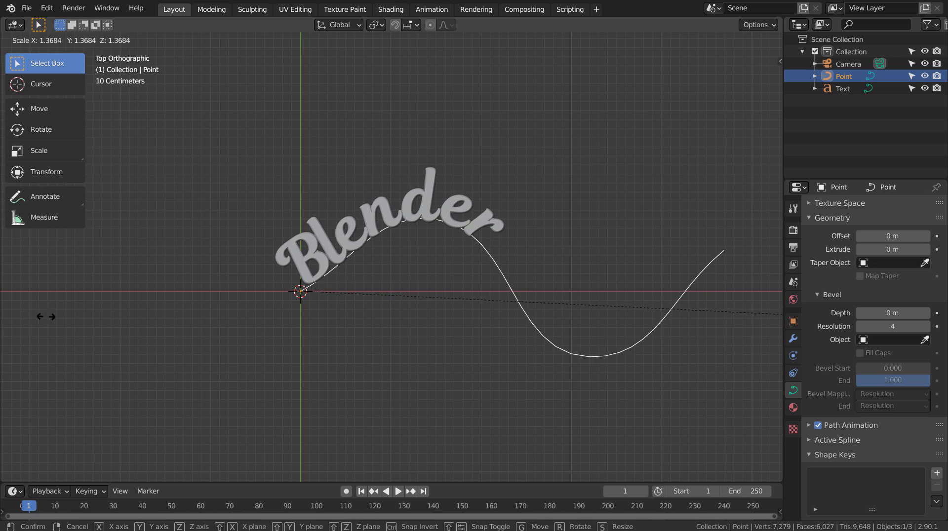
left_click(186, 353)
middle_click_drag(413, 316, 437, 301)
scroll(408, 272, "up", 3)
scroll(399, 272, "up", 1)
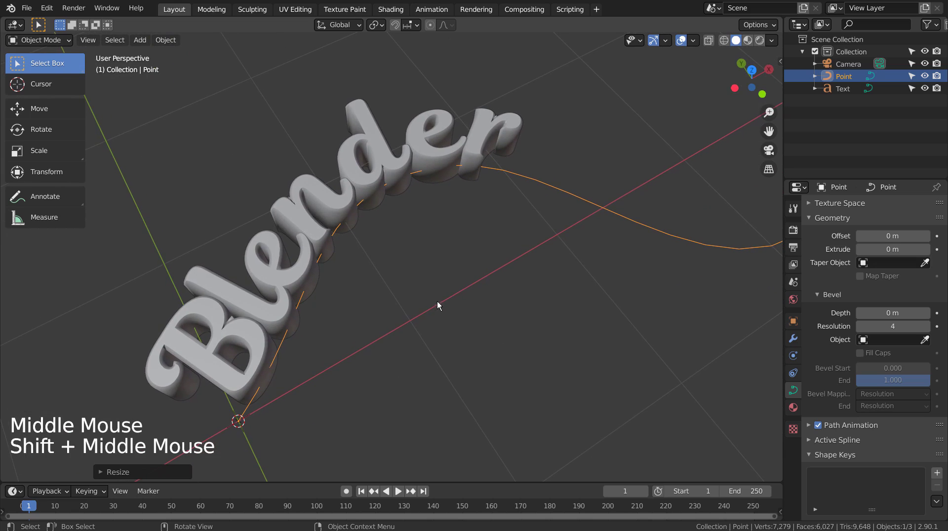
Add a mesh plane at the origin and enlarge it until it fills the whole view as a backdrop
left_click(451, 277)
key("shift+a")
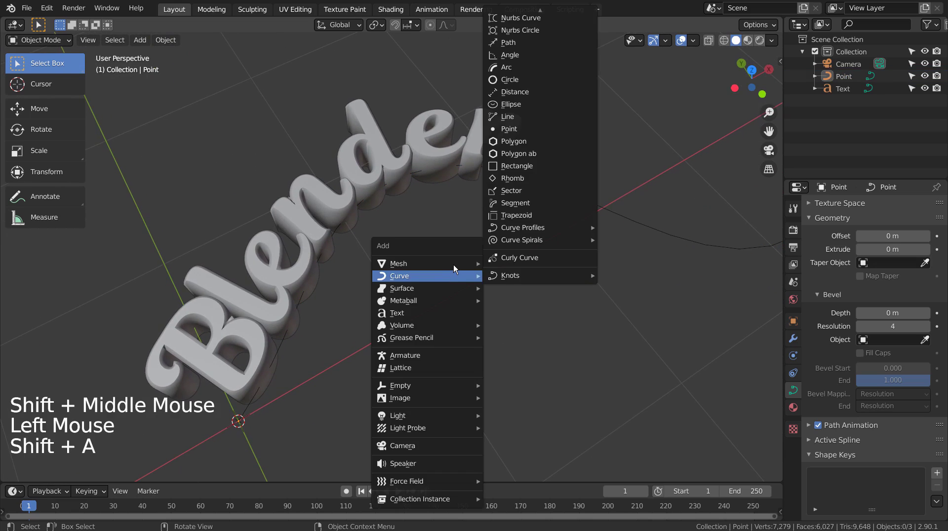
mouse_move(431, 266)
left_click(504, 263)
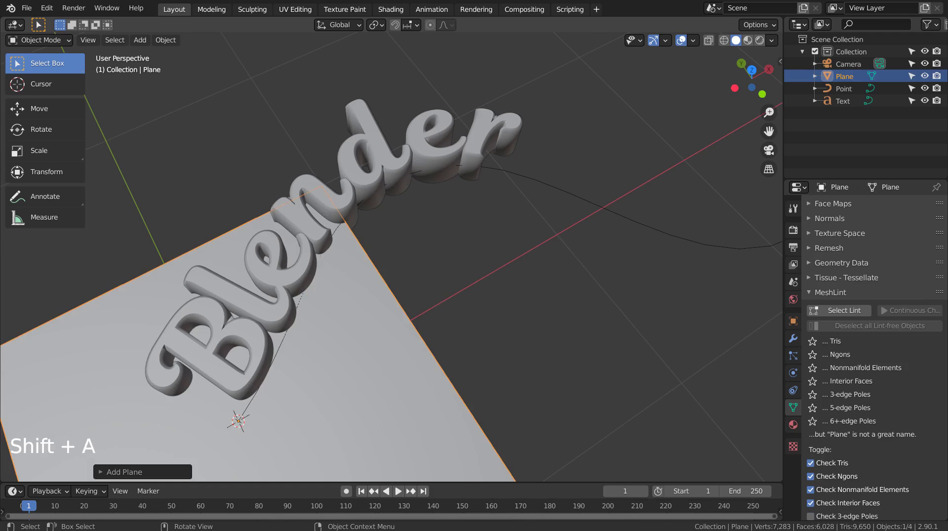
key("s")
left_click(130, 227)
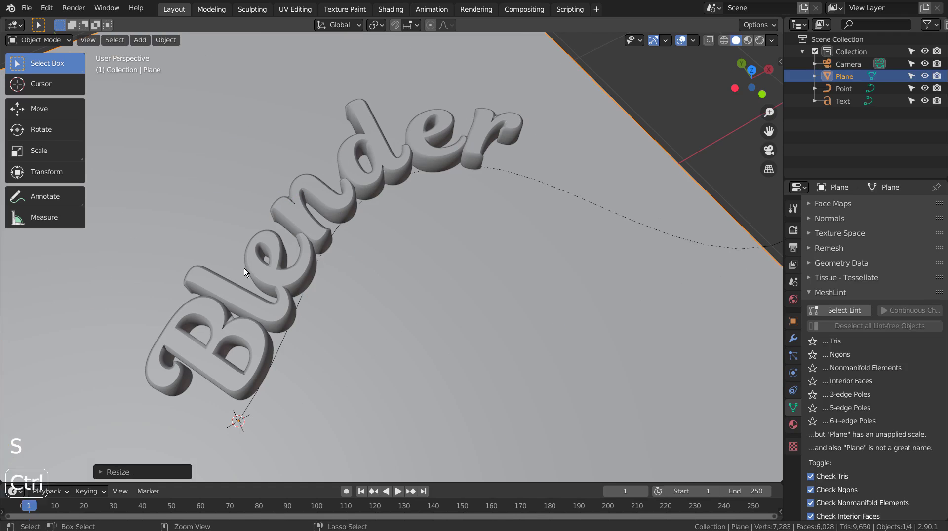
key("s")
left_click(585, 266)
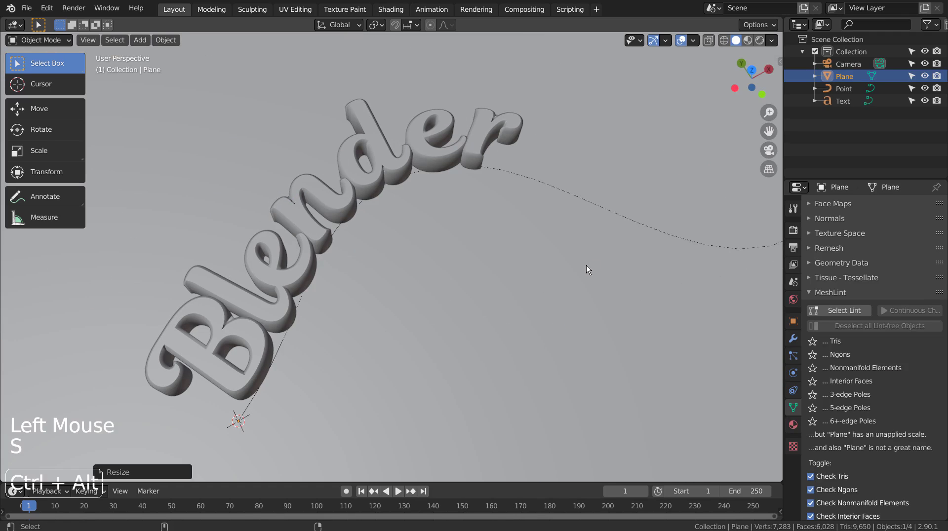
Align the camera to the current view and fly it back and sideways until the whole text fits inside the frame
key("ctrl+alt+KP_0")
key("shift+grave")
key("s")
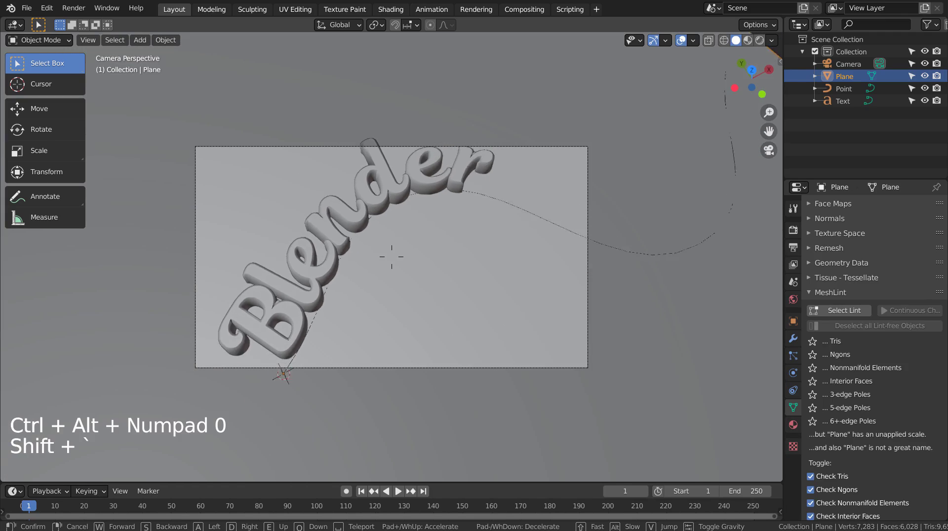
key("a")
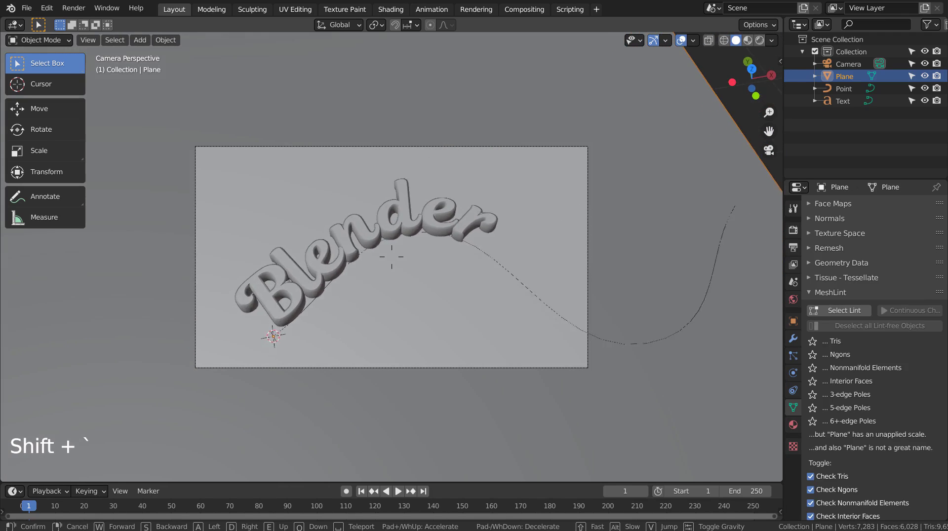
key("e")
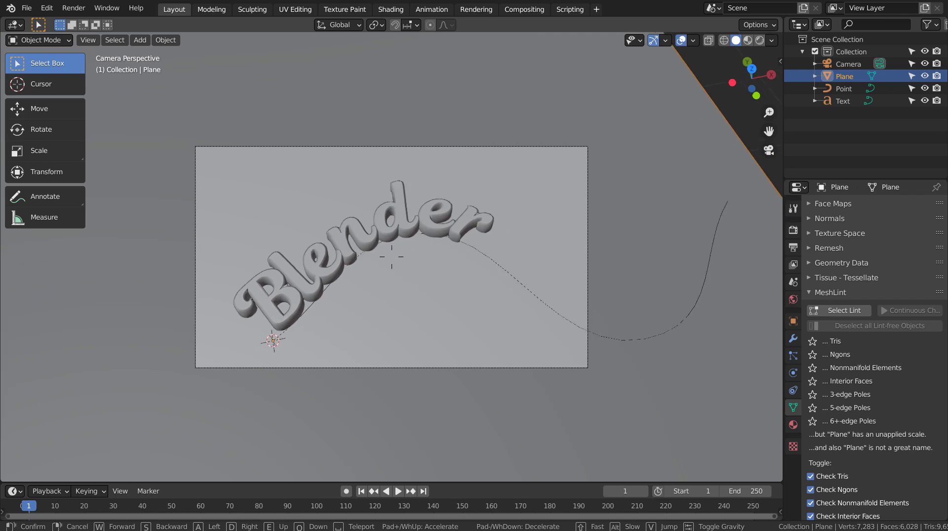
key("q")
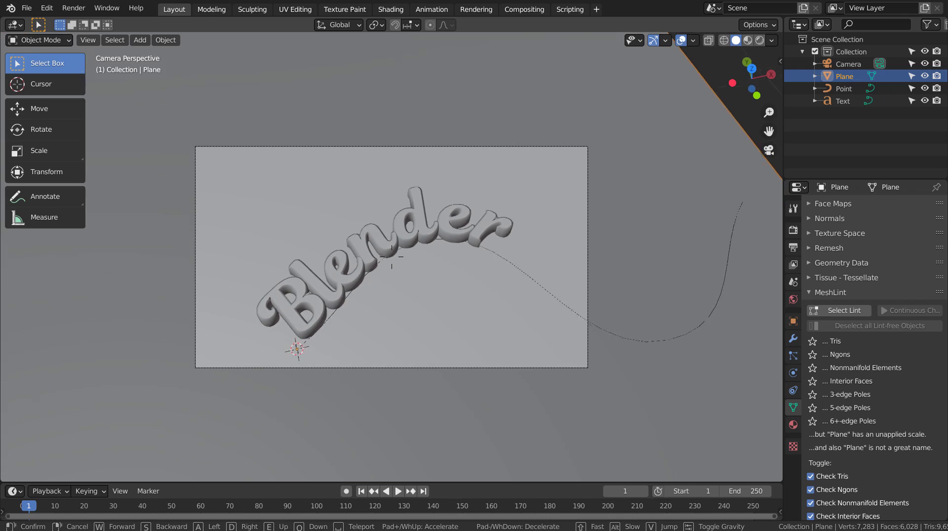
key("q")
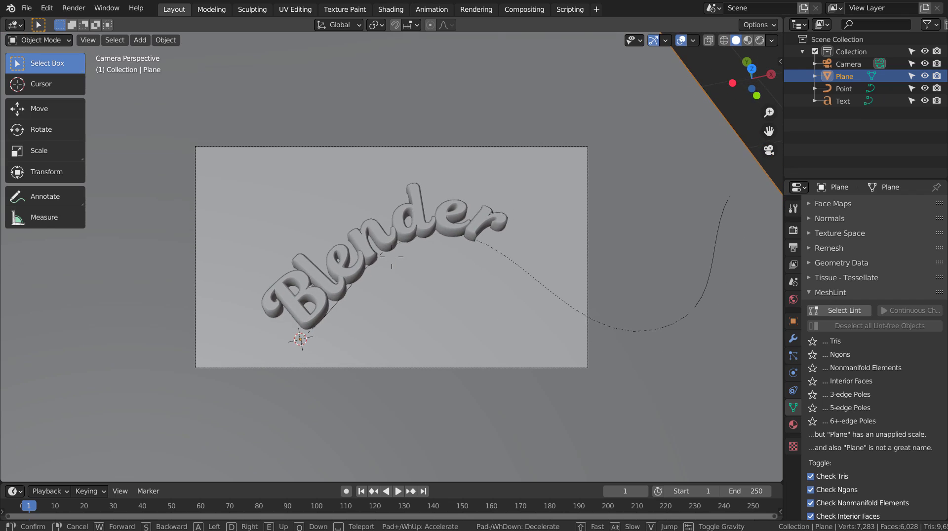
left_click(396, 257)
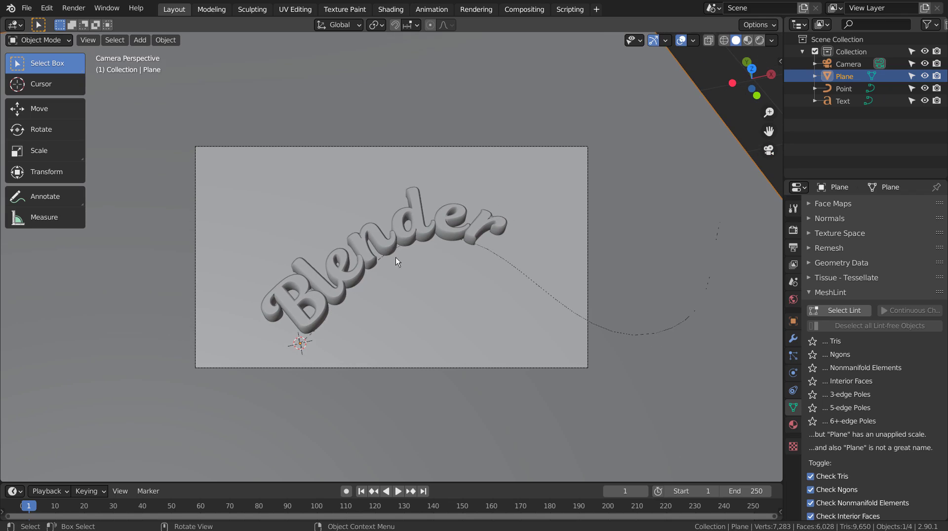
Raise the text in right view until its underside rests on the plane, and return to the camera view
left_click(388, 245)
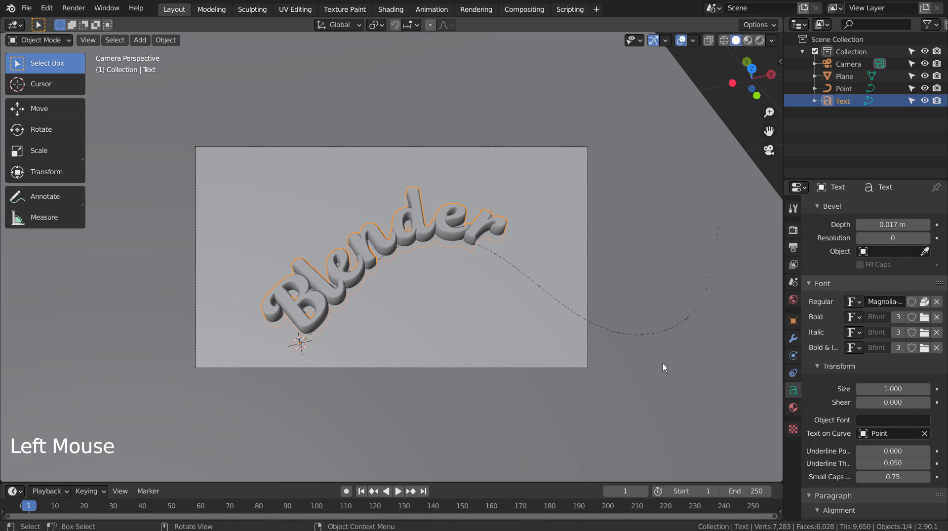
key("KP_3")
key("g")
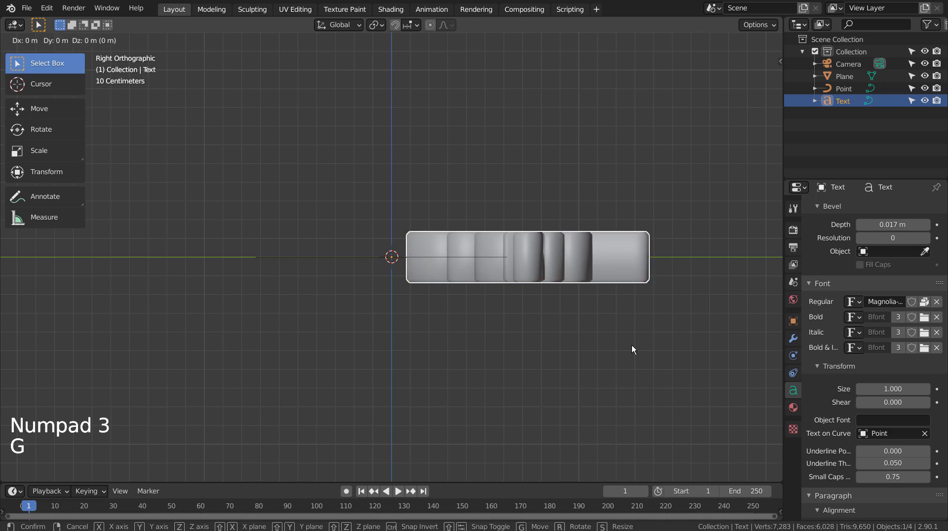
left_click(624, 317)
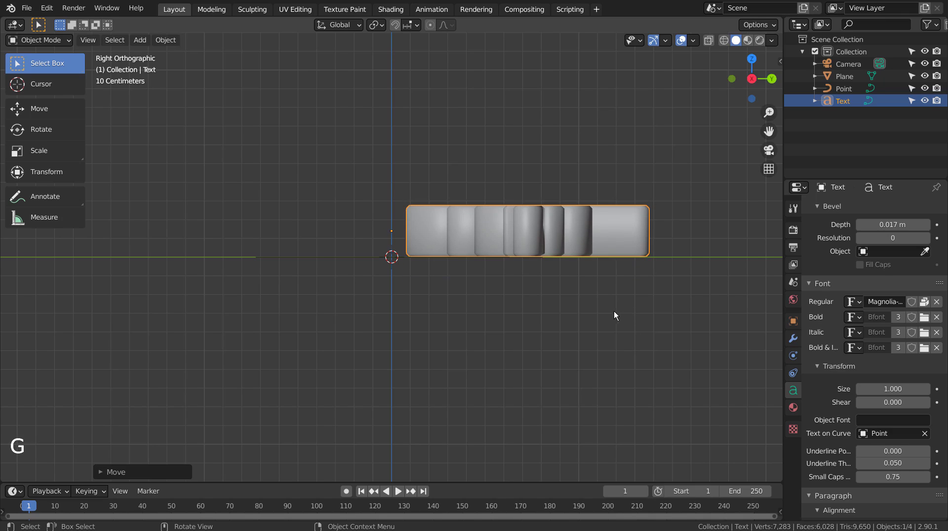
key("KP_1")
key("KP_0")
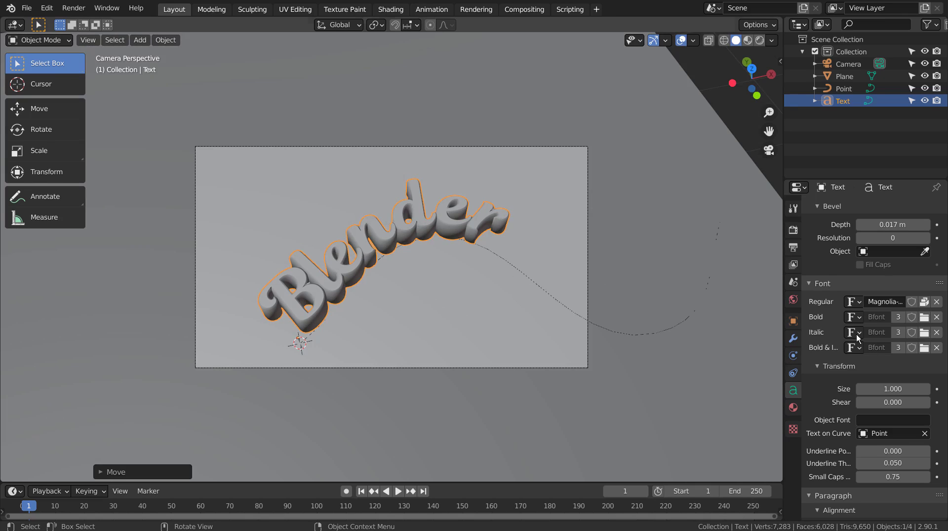
Give the text a new material with an orange base color and show it in Material Preview shading
left_click(792, 407)
left_click(859, 246)
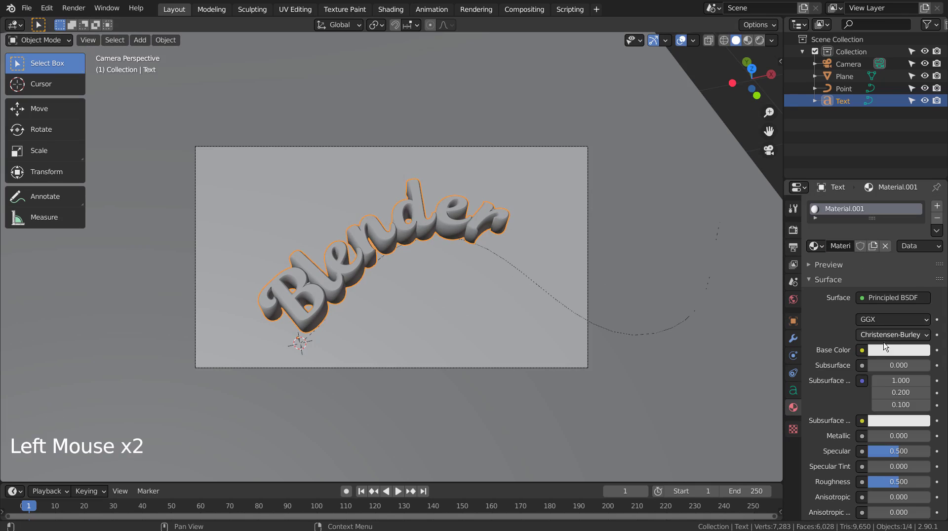
left_click(885, 351)
left_click(845, 255)
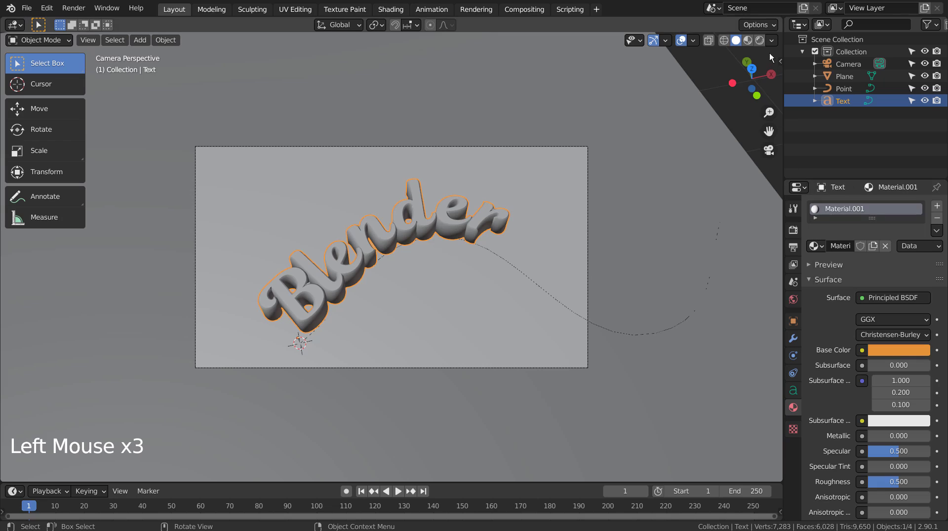
left_click(748, 41)
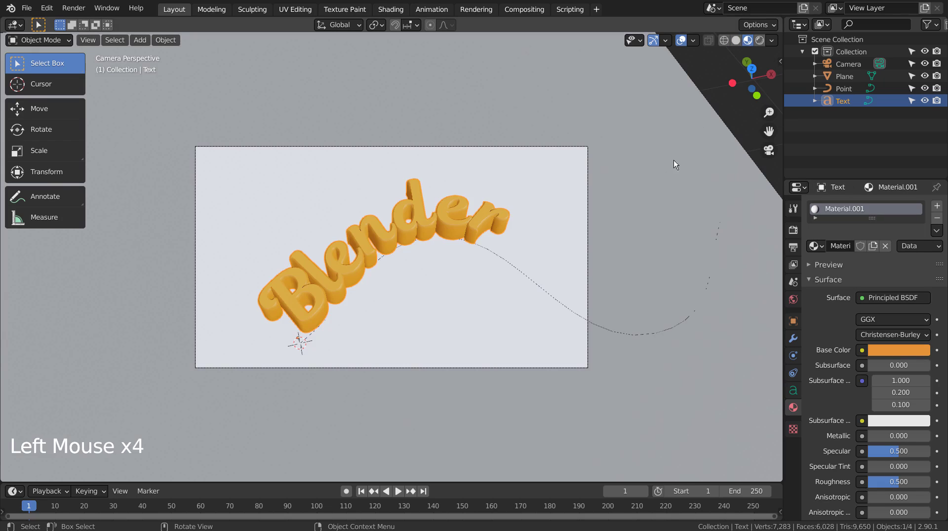
Give the plane a new material with a pale pink base color of H 0.019, S 0.221, V 0.906
left_click(664, 240)
left_click(850, 247)
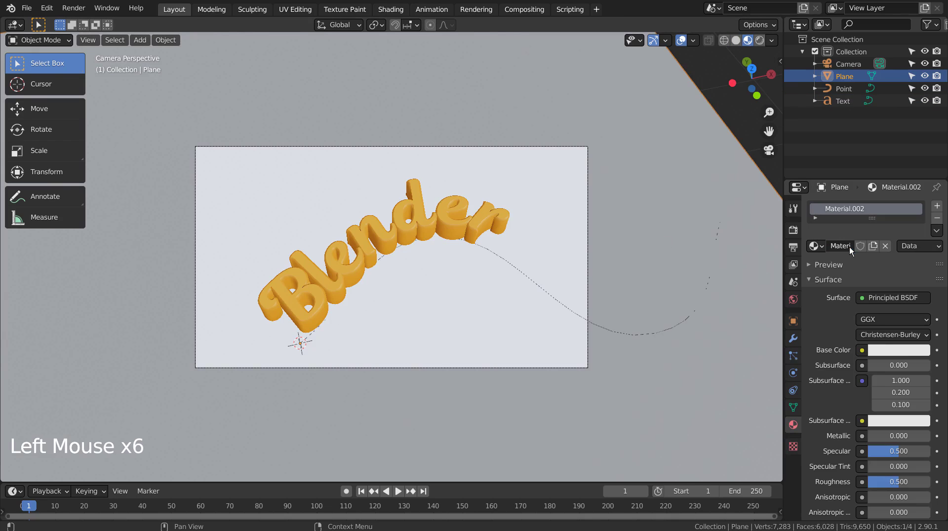
left_click(892, 350)
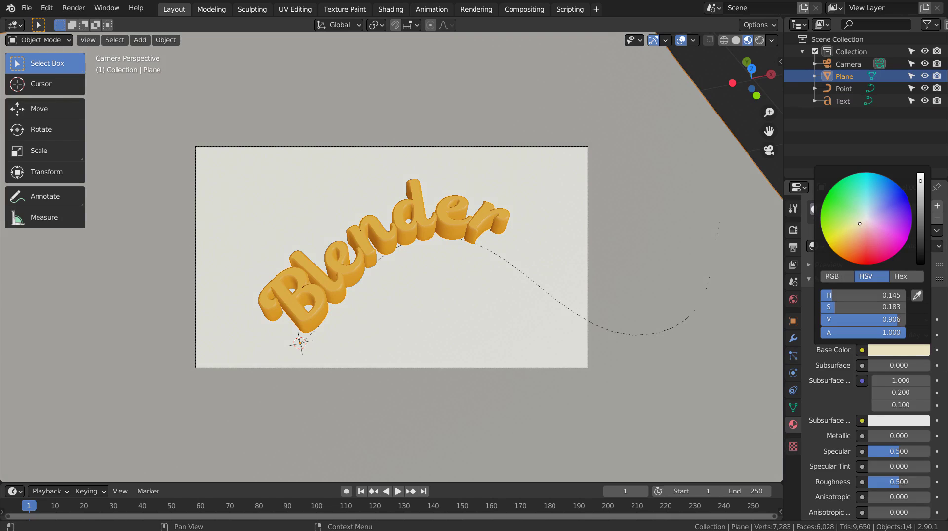
left_click(865, 229)
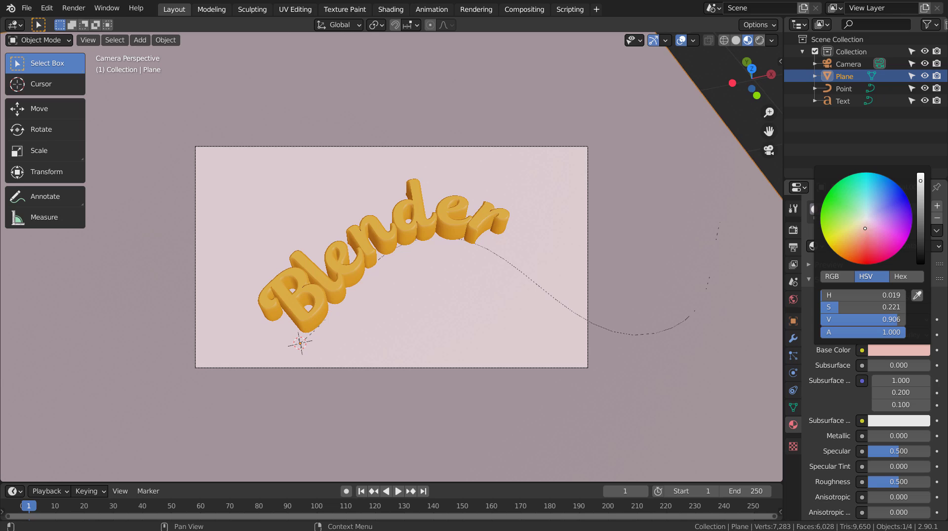
left_click(625, 213)
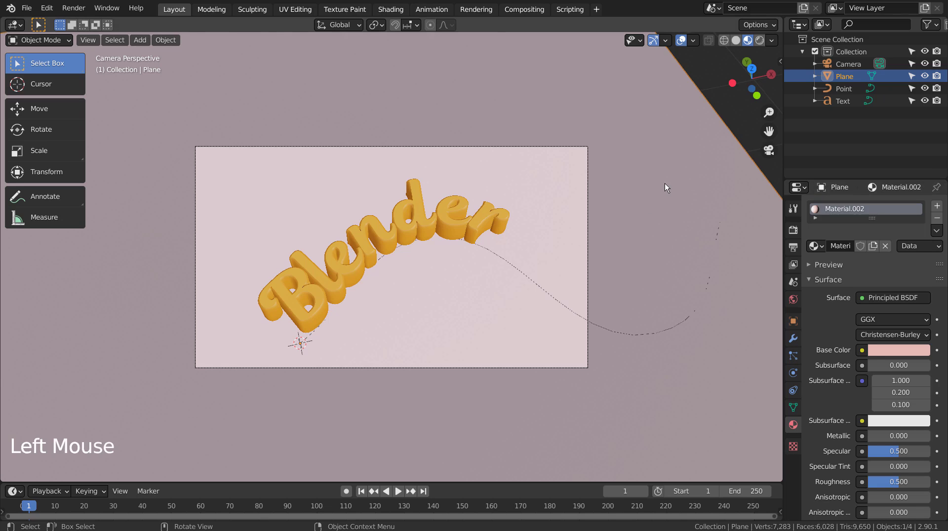
Hide the Point curve from the viewport and renders, and switch the viewport to Rendered shading
left_click(925, 89)
left_click(758, 38)
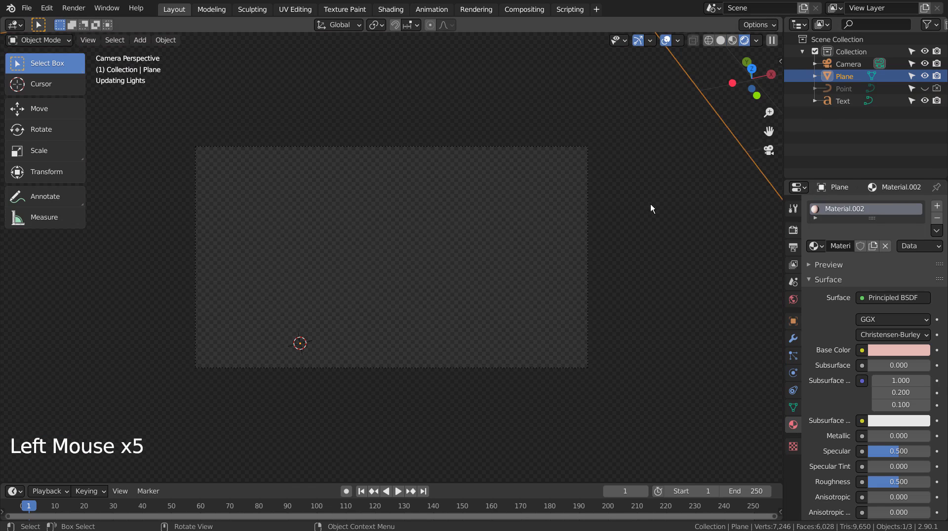
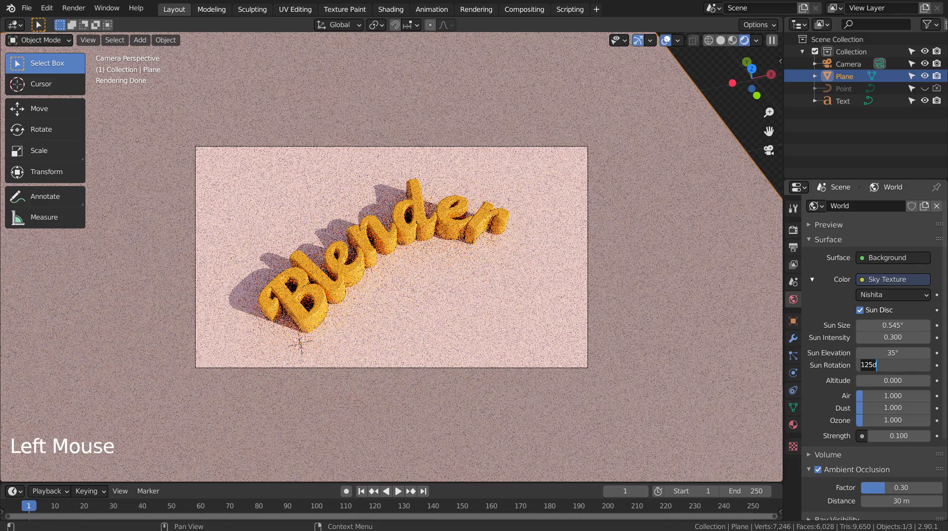
Try a sun rotation of 190° on the world's Nishita sky texture
type("190")
key("Return")
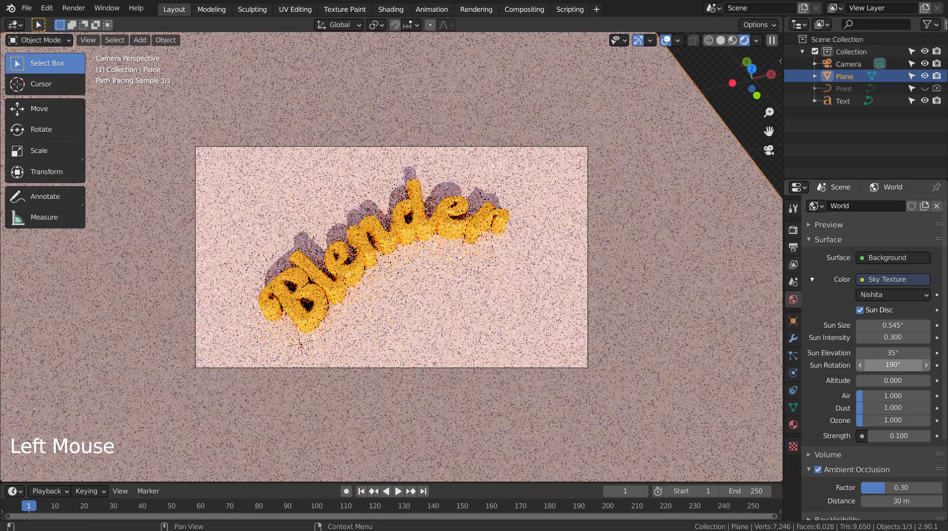
left_click(899, 366)
Set the sky texture's sun elevation to 45° and try a sun rotation of 270°
left_click(899, 353)
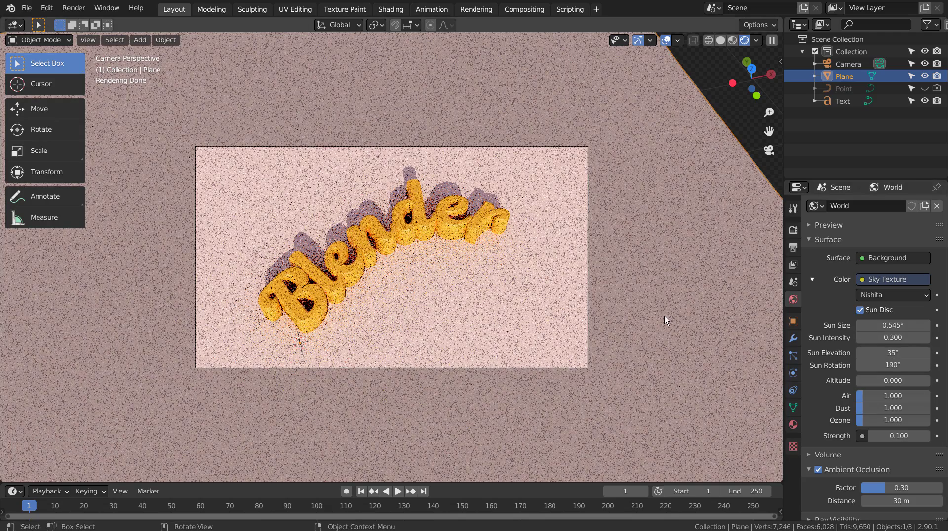
left_click_drag(869, 353, 884, 353)
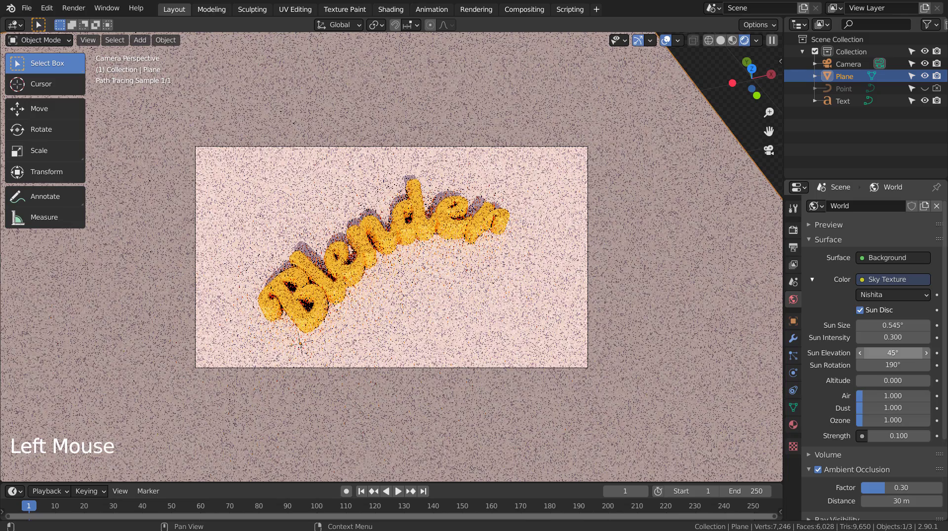
double_click(902, 364)
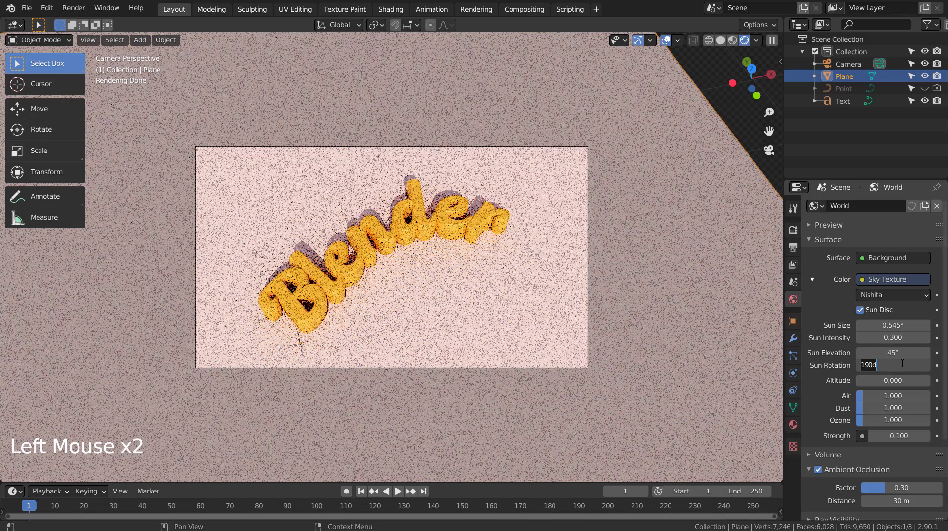
type("270")
key("Return")
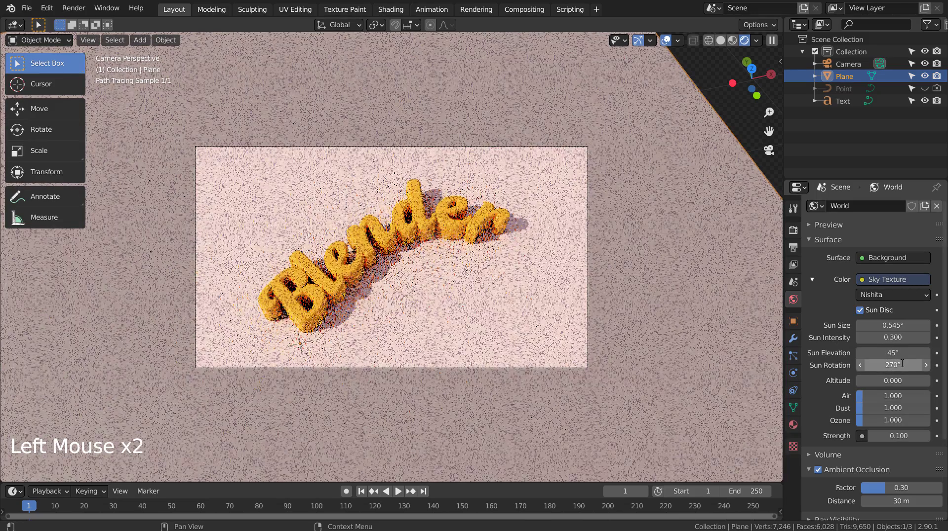
Set the sky texture's sun rotation to 230°
left_click(902, 364)
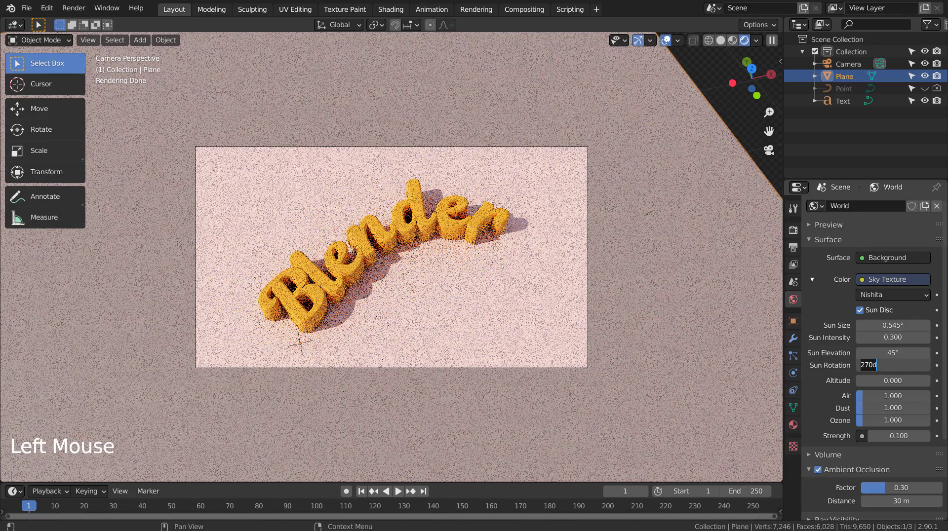
key("ctrl+a")
type("230")
key("Return")
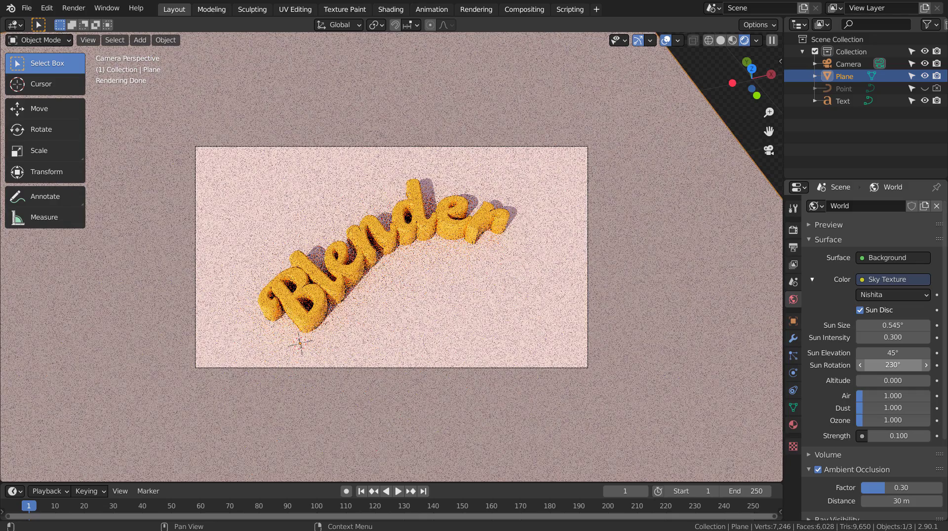
left_click(625, 317)
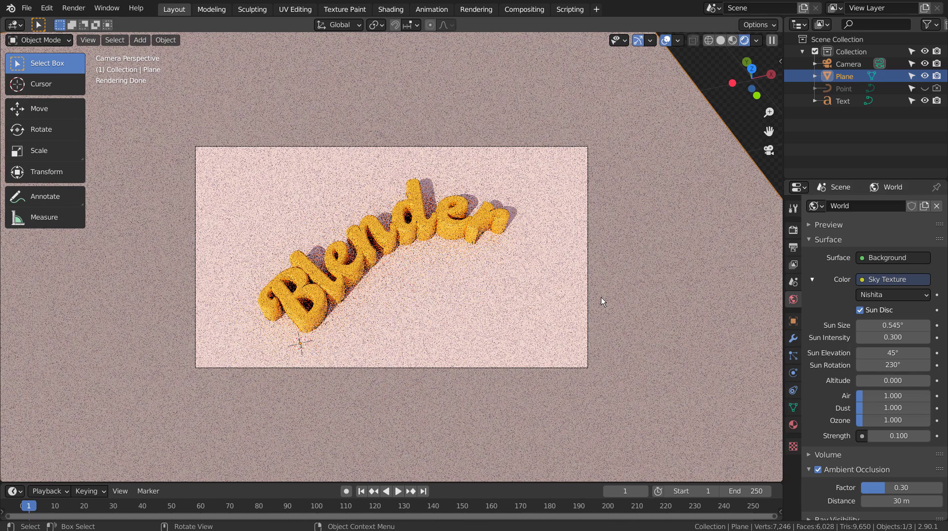
left_click(635, 290)
key("shift+grave")
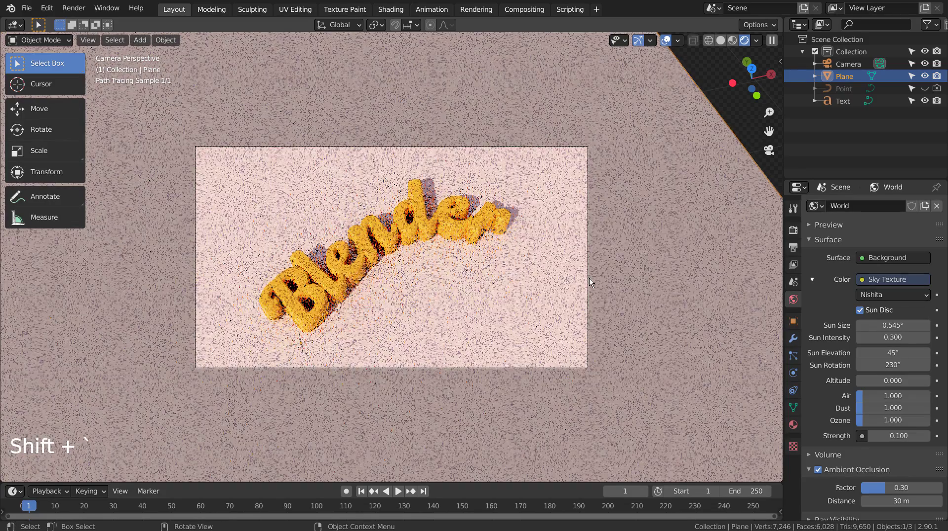
left_click(589, 277)
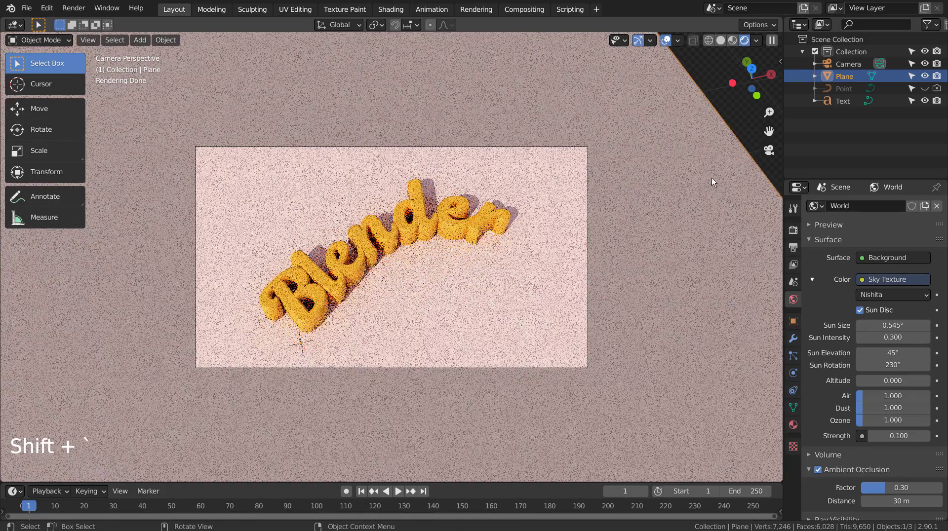
Disable the scene's use of compositing nodes and return to the layout with the viewport in Solid shading
left_click(793, 231)
double_click(901, 302)
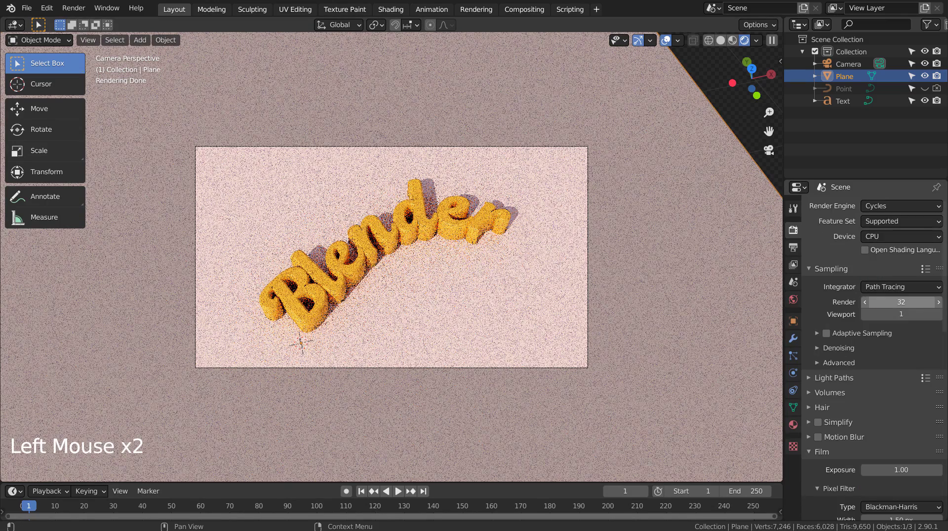
left_click(524, 9)
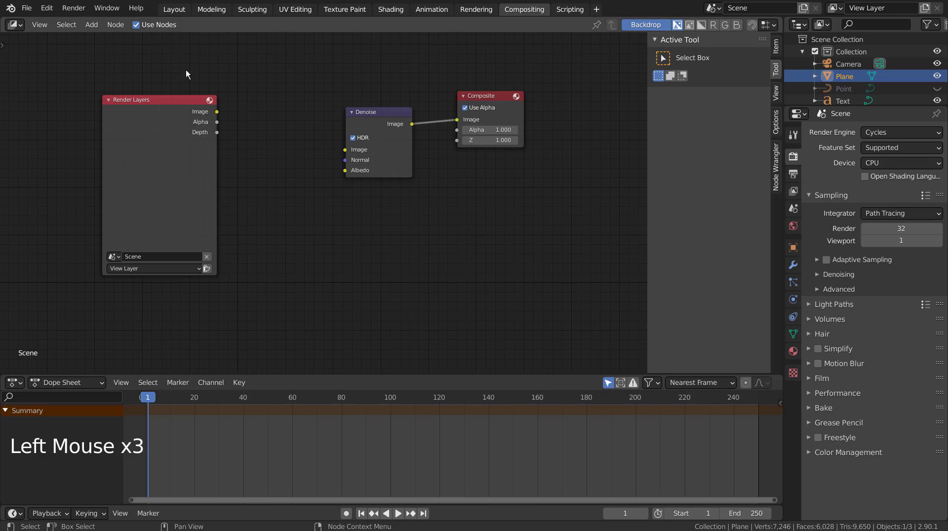
left_click(138, 26)
left_click(174, 9)
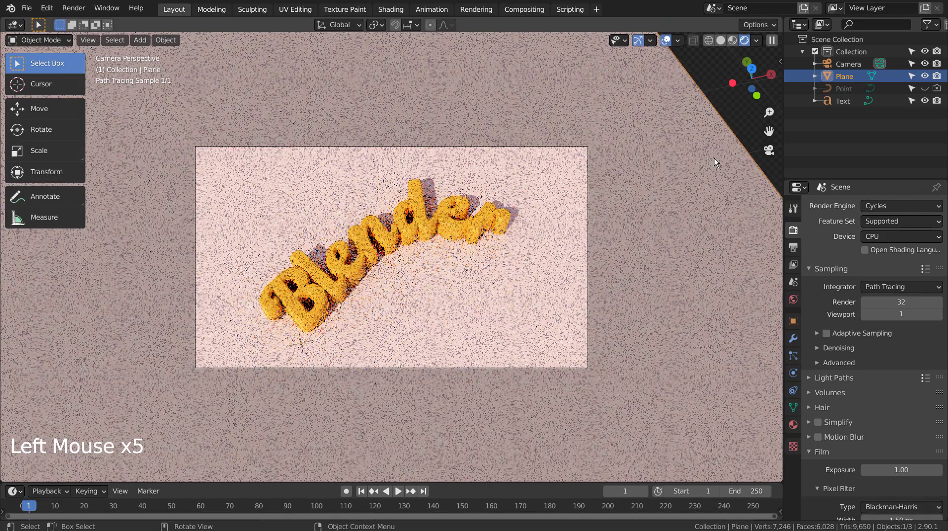
left_click(721, 40)
left_click(626, 143)
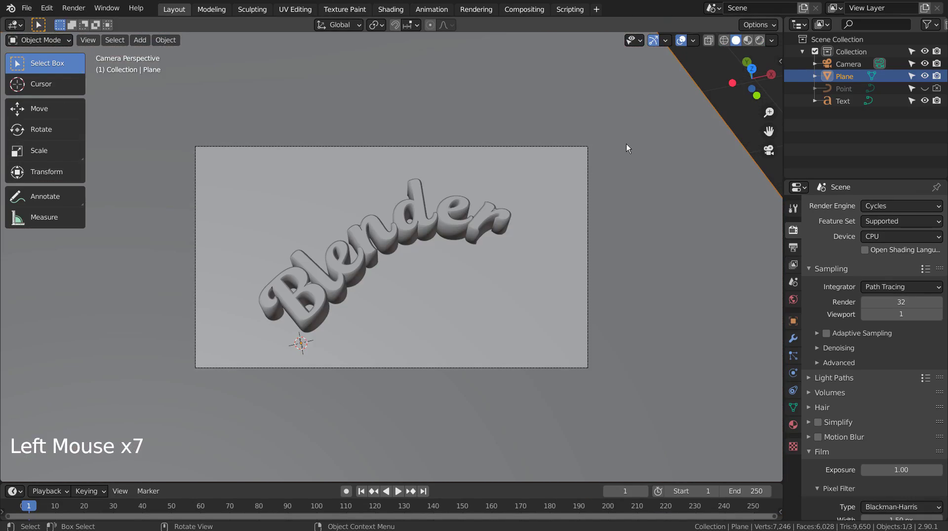
Save the project as blueprint2 in the text creation 012221 folder and render the image from the camera
key("ctrl+s")
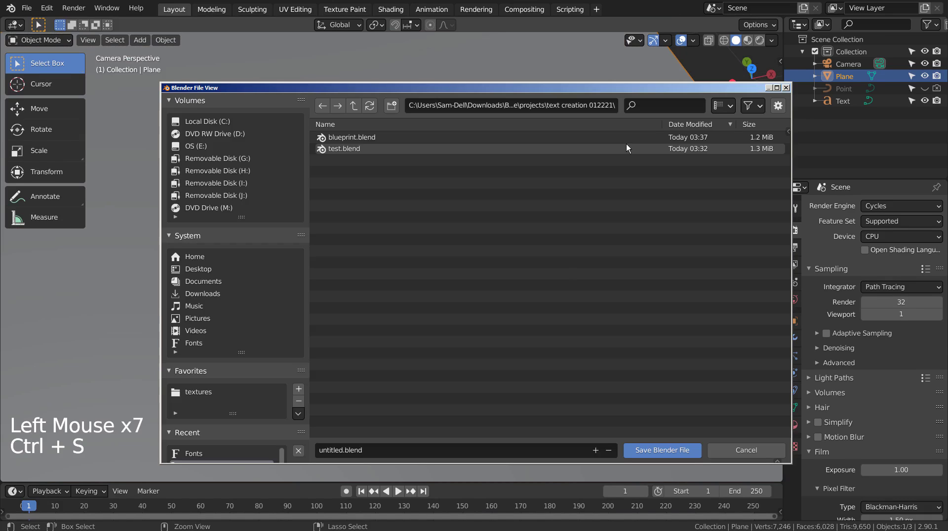
left_click(381, 447)
type("b")
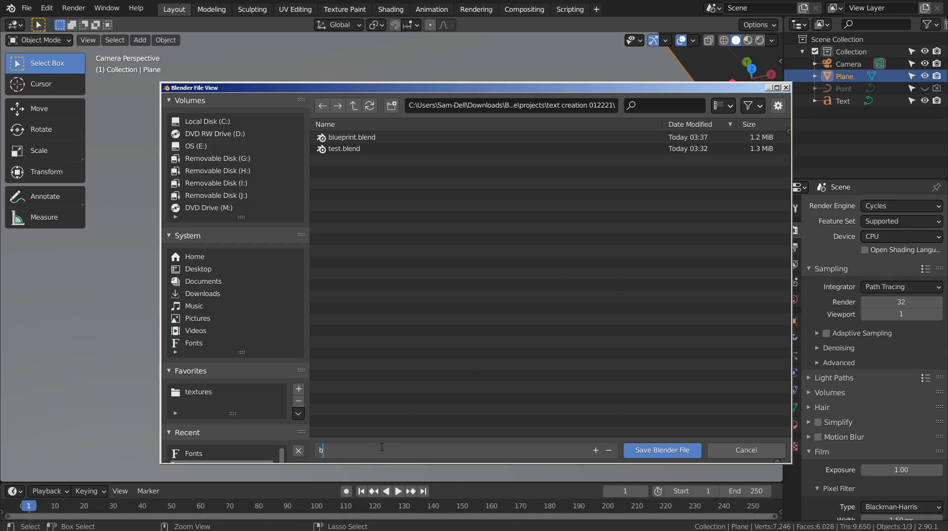
type("lueprint2")
key("Return")
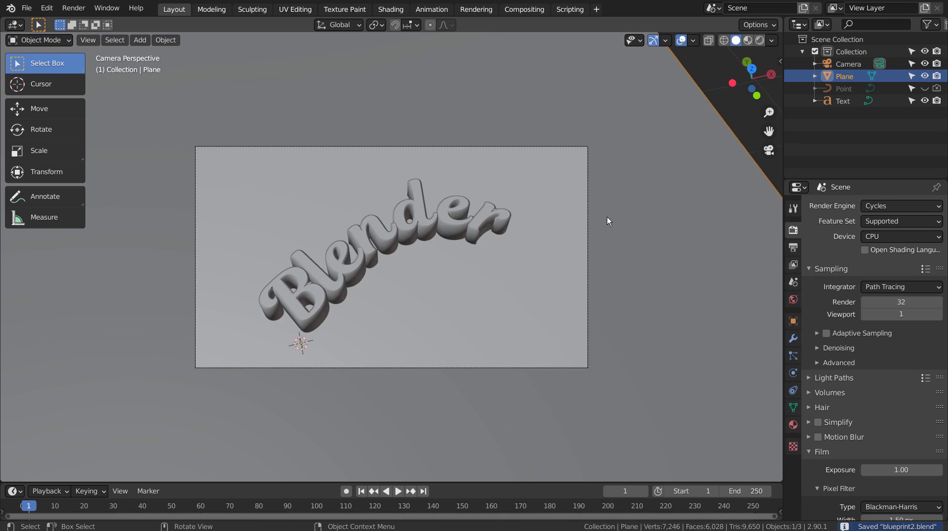
key("F12")
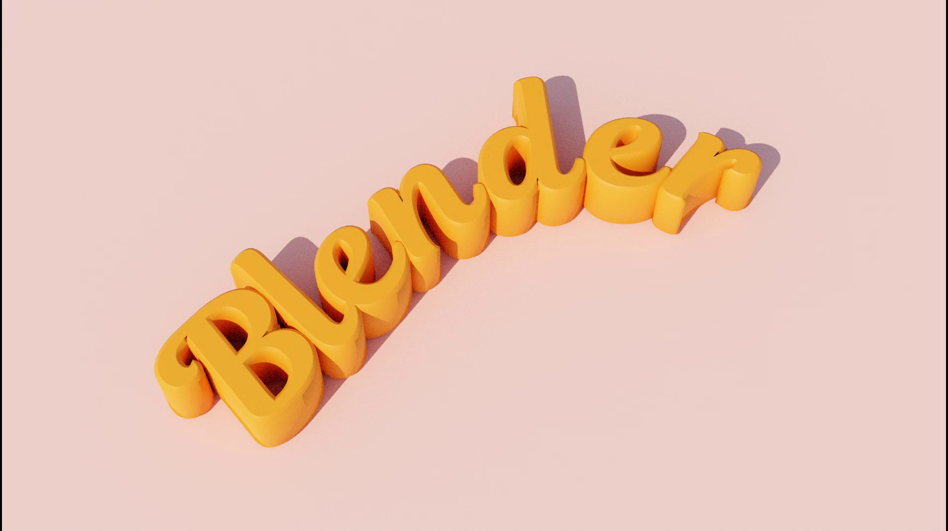